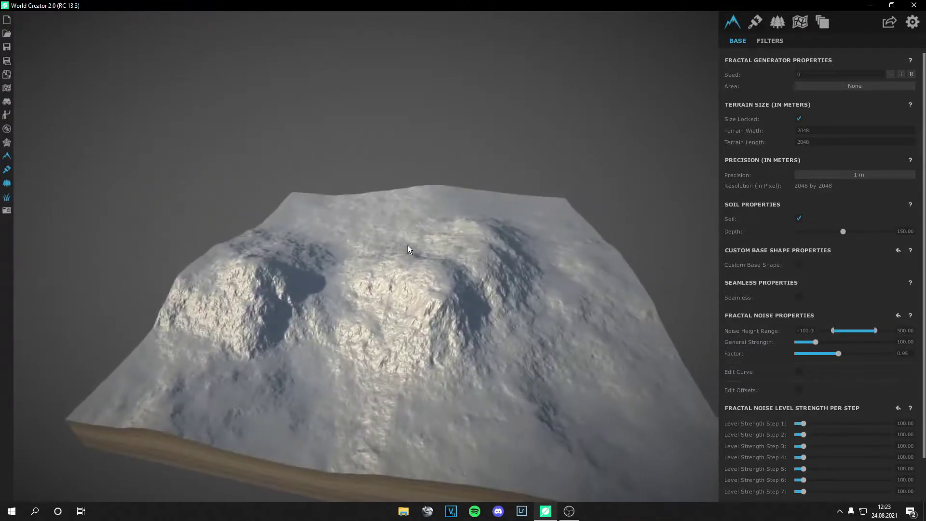
Step: Add a Rocky Hills filter layer to the terrain after previewing the Hills filters
left_click(768, 41)
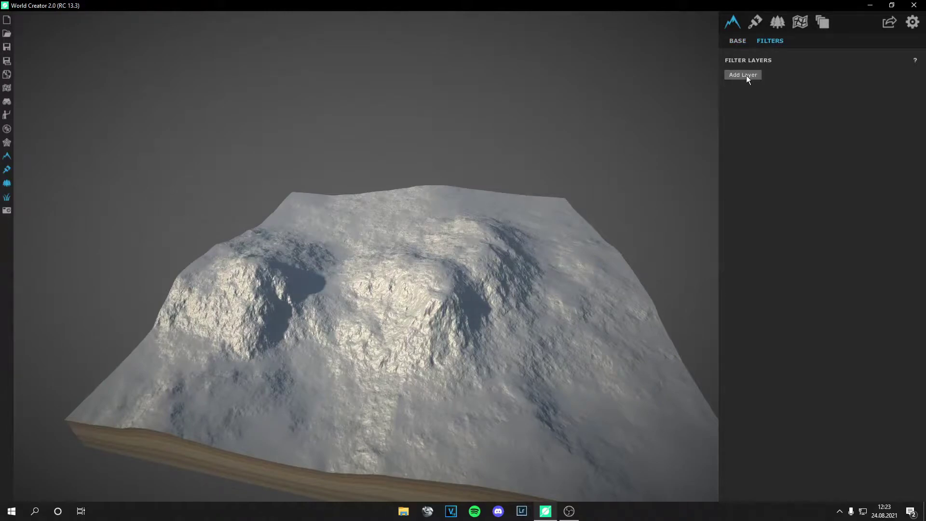
left_click(746, 75)
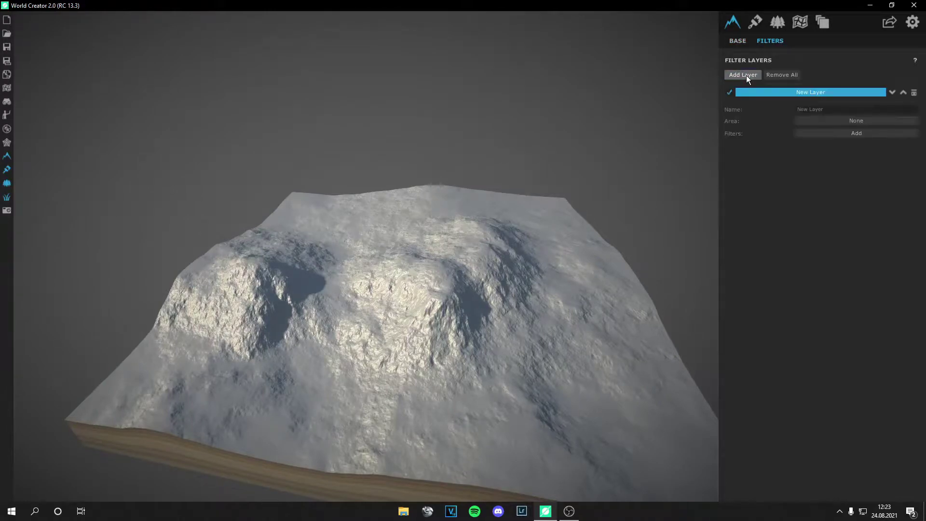
left_click(814, 135)
left_click(372, 148)
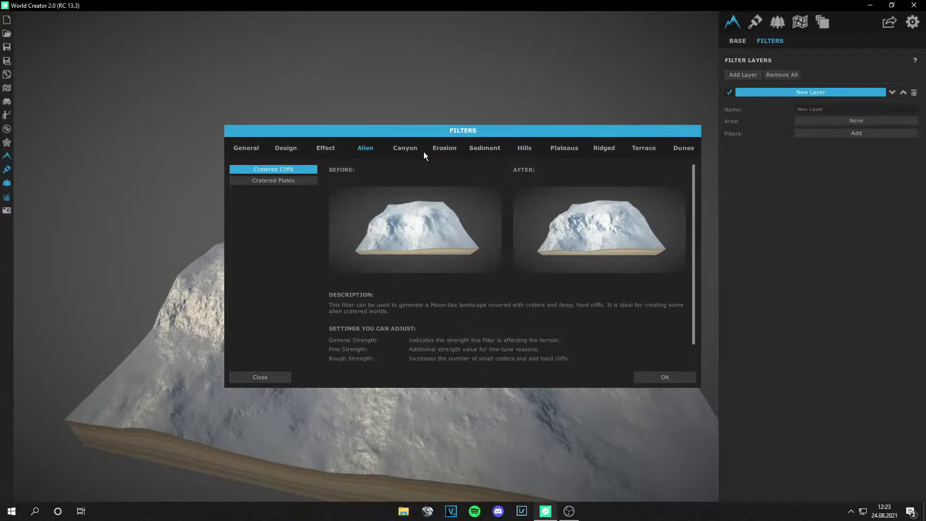
left_click(524, 148)
left_click(280, 193)
left_click(282, 203)
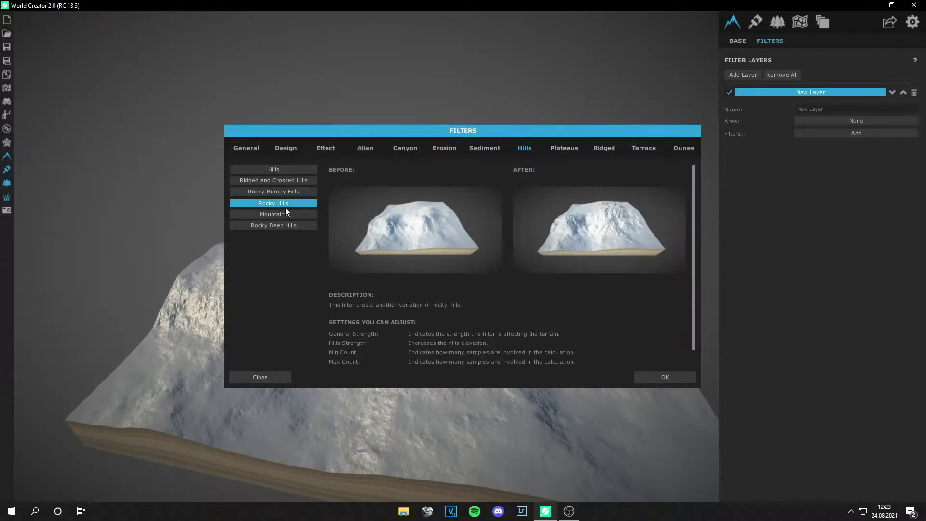
left_click(284, 212)
left_click(282, 224)
left_click(274, 203)
left_click(665, 376)
mouse_move(588, 340)
right_mouse_down()
mouse_move(554, 303)
mouse_move(602, 350)
right_mouse_up()
Step: Turn the base terrain's Level Strength Step 1 down to 0
left_click(738, 40)
left_click_drag(803, 424, 808, 425)
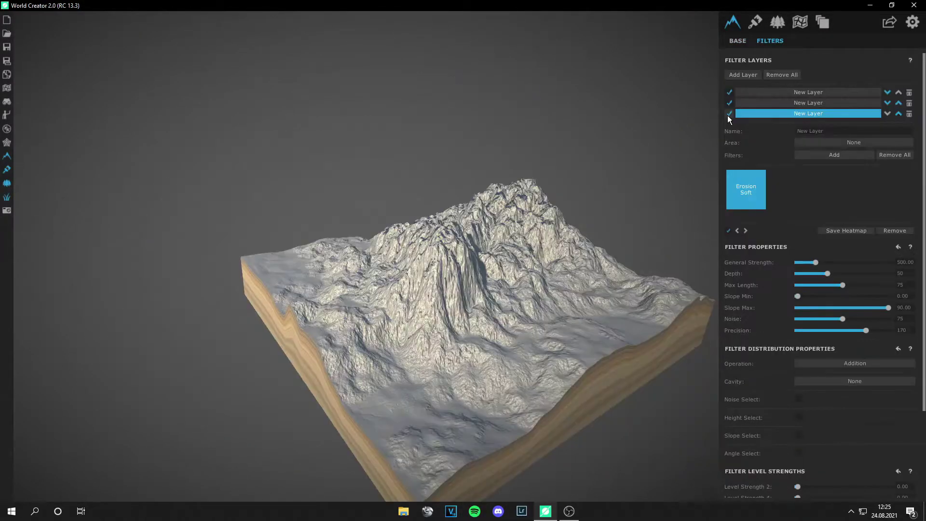
scroll(551, 214, "up", 10)
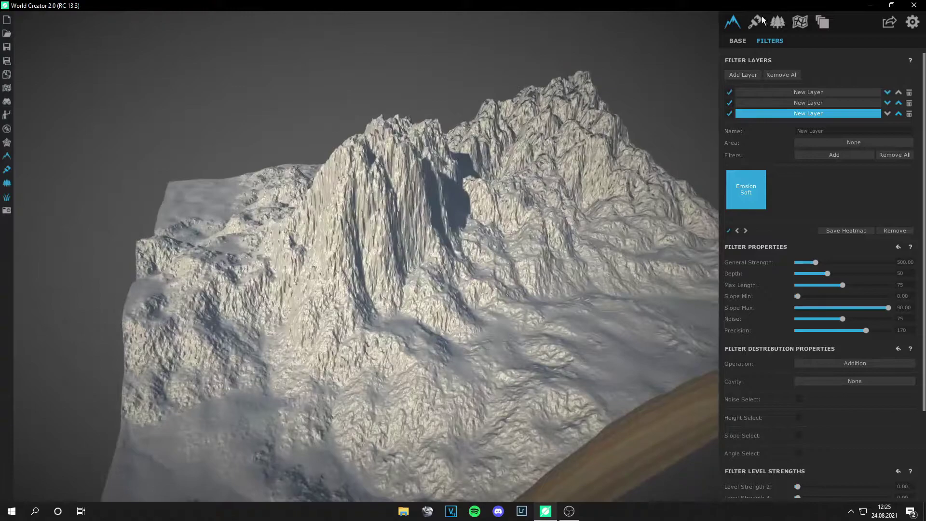
left_click(756, 21)
Step: Add a rock-textured layer and enable Tri-Planar mapping with Eliminate Tiling
left_click(743, 75)
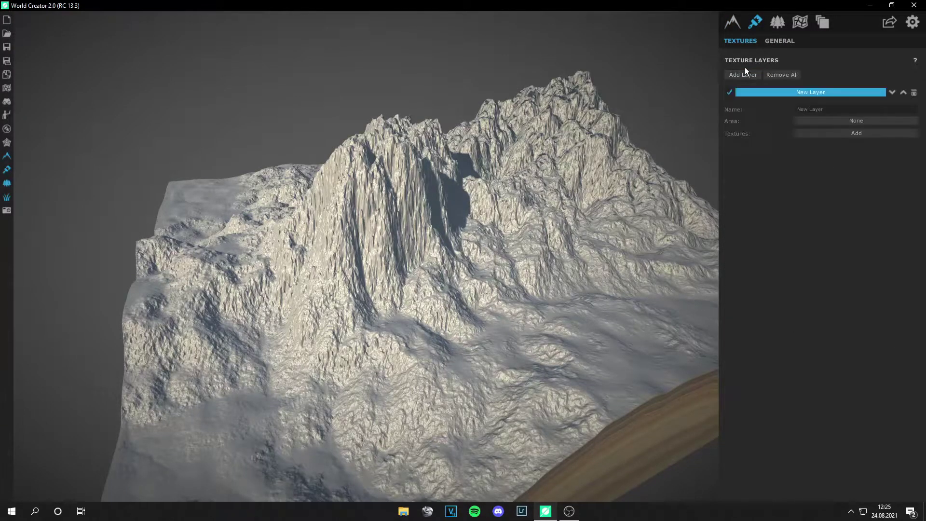
left_click(849, 133)
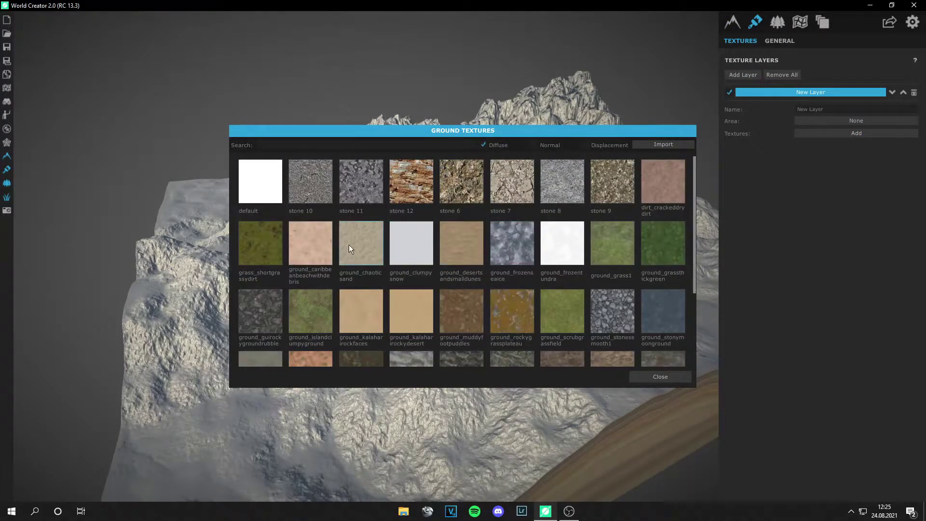
scroll(253, 309, "down", 3)
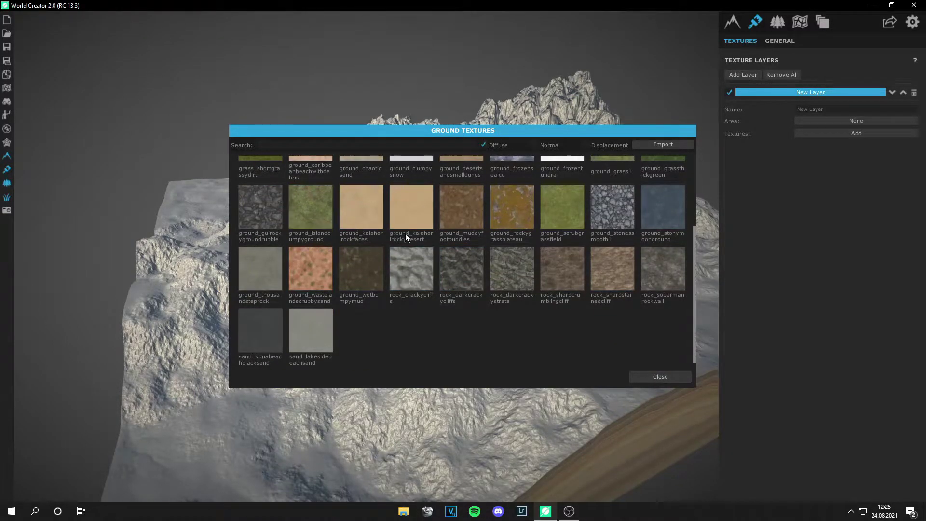
left_click(656, 375)
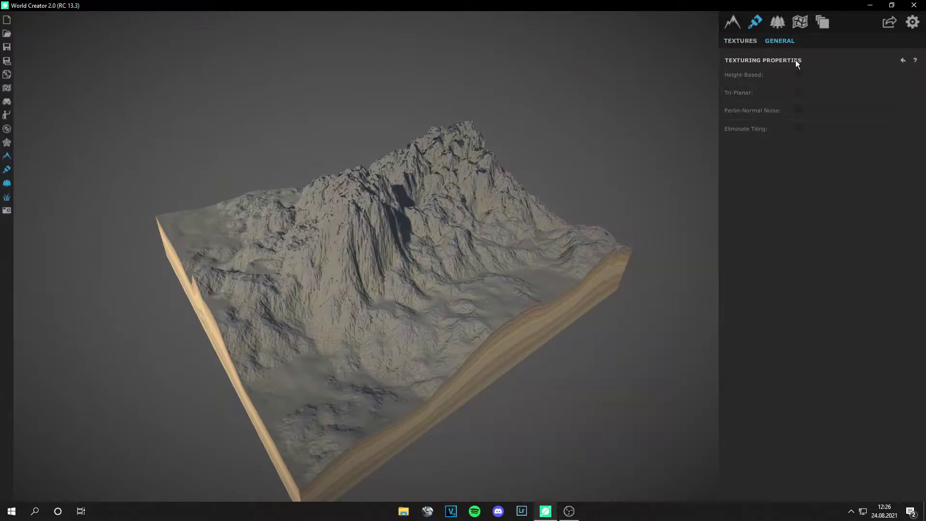
left_click(799, 92)
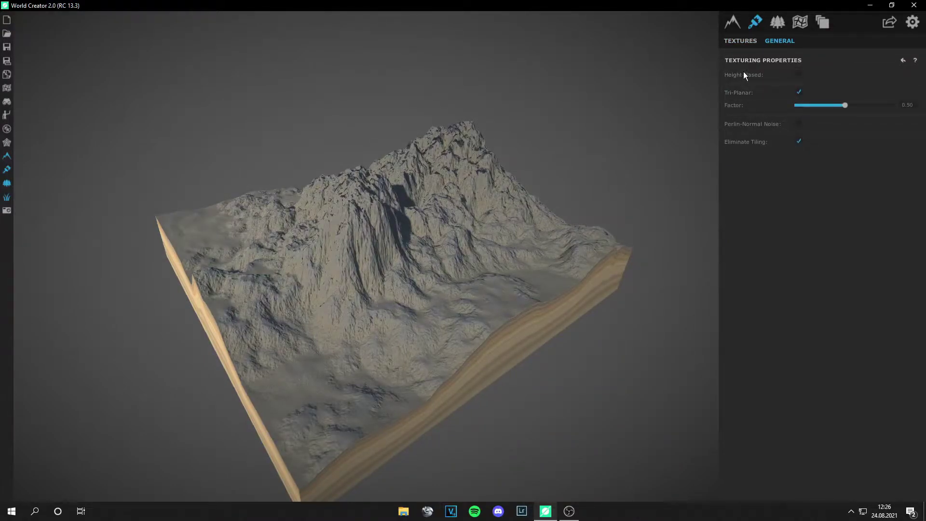
left_click(740, 41)
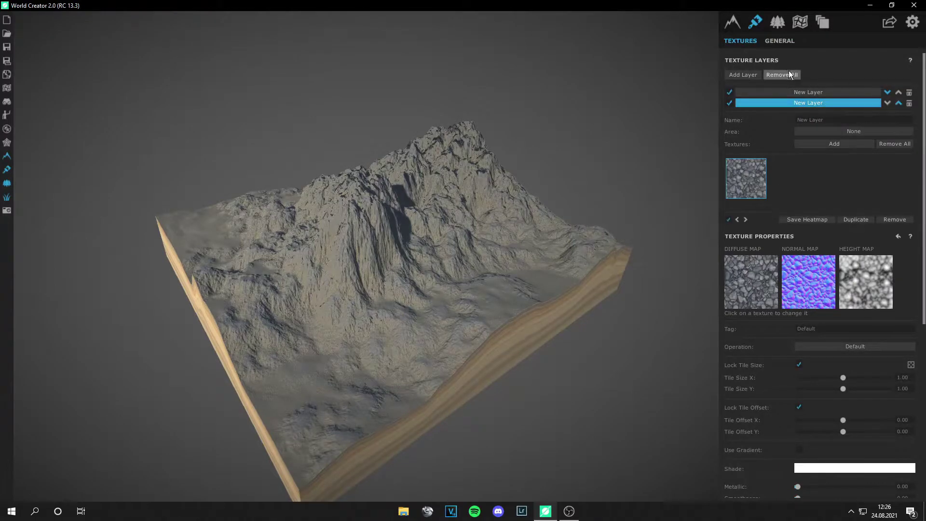
Step: Add another texture layer using the ground_islandclumpyground texture
left_click(747, 76)
left_click(830, 155)
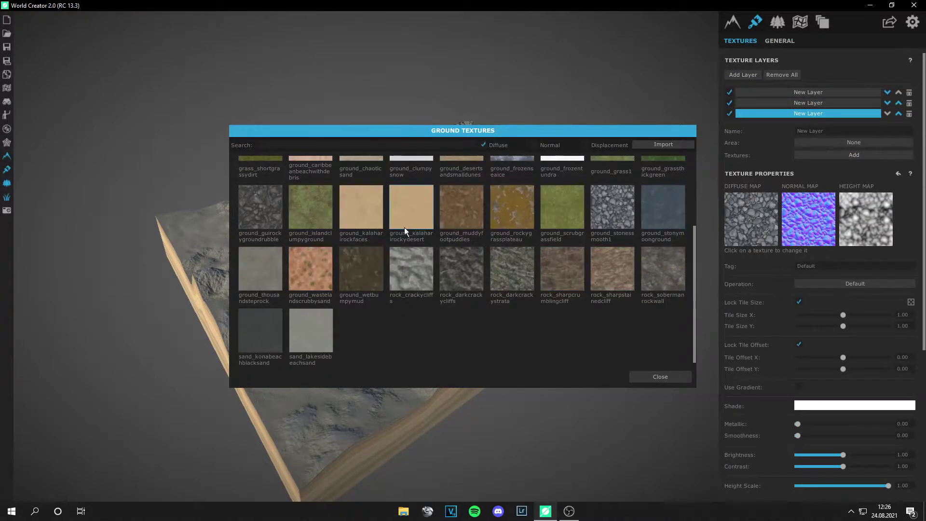
left_click(307, 212)
right_click_drag(565, 346, 540, 342)
scroll(555, 356, "up", 3)
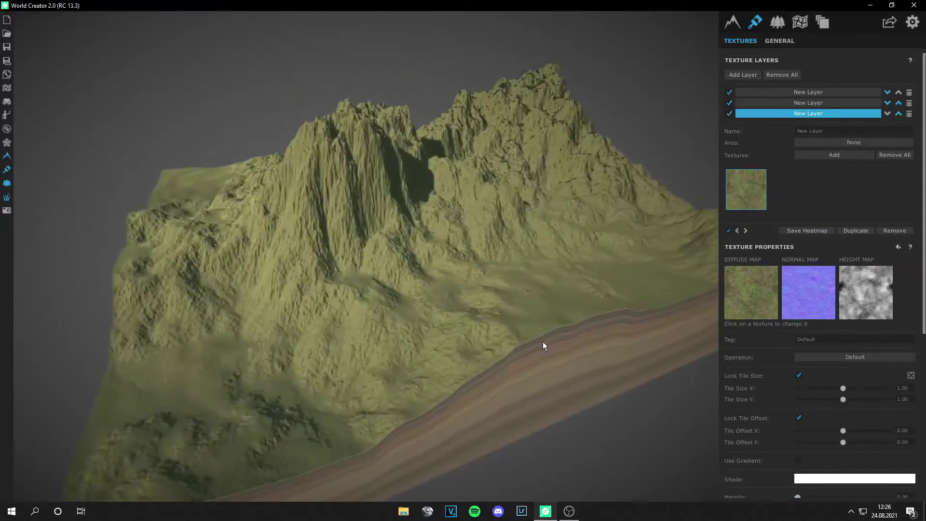
scroll(752, 318, "down", 5)
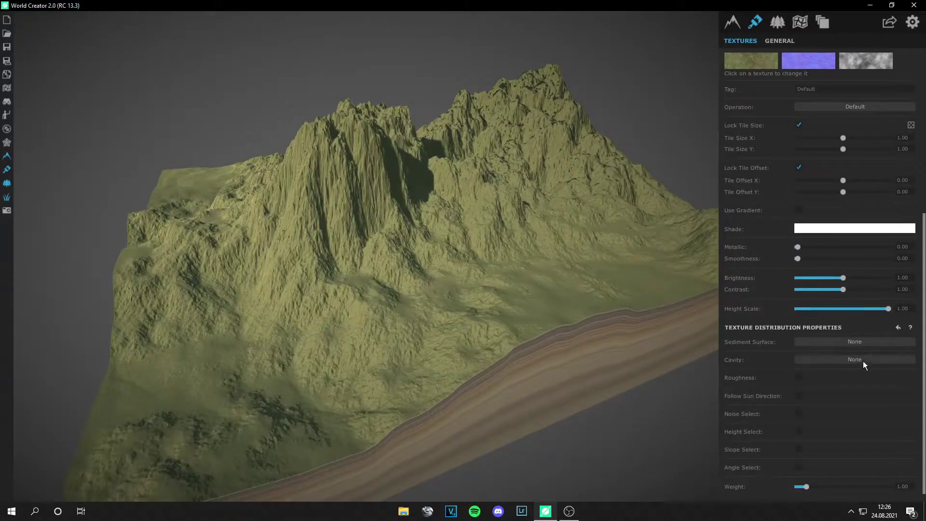
Step: Enable Height Select and limit the green texture's height range to the lower slopes
left_click(799, 430)
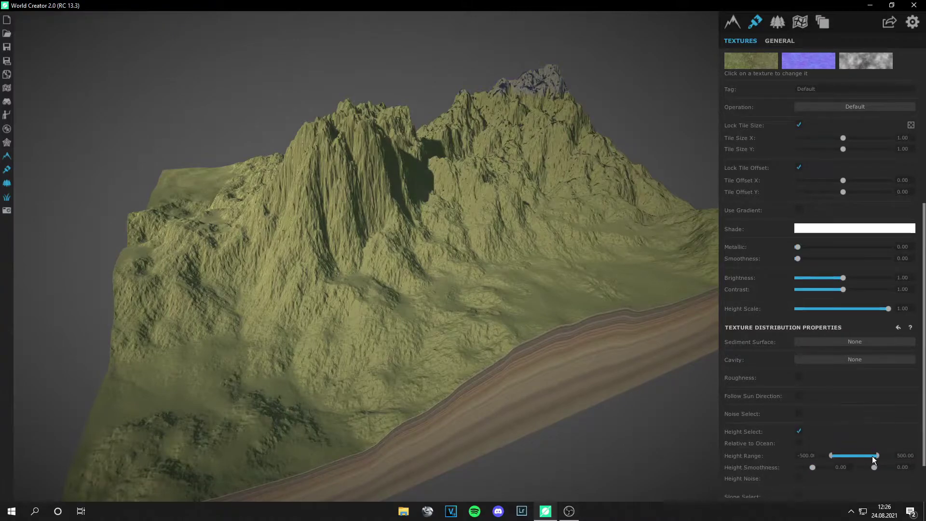
left_click_drag(876, 457, 859, 453)
right_click_drag(453, 324, 586, 387)
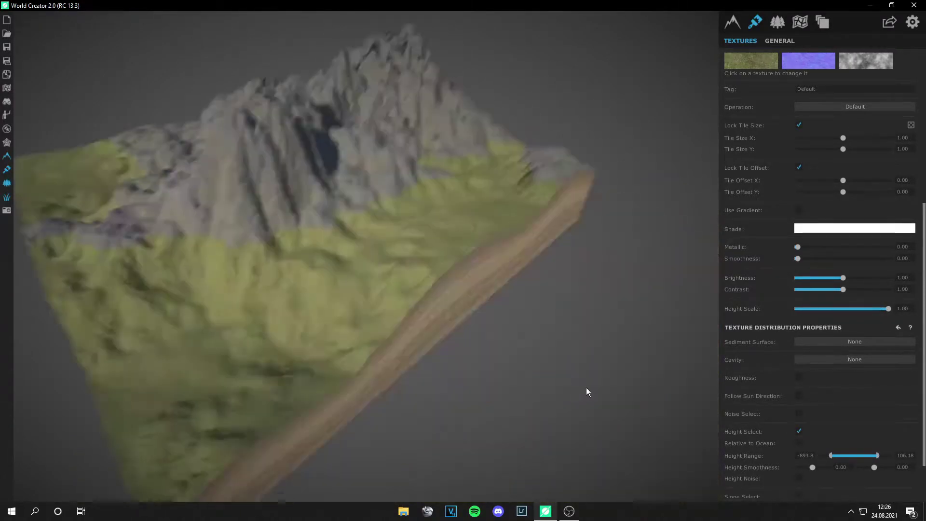
scroll(784, 441, "down", 1)
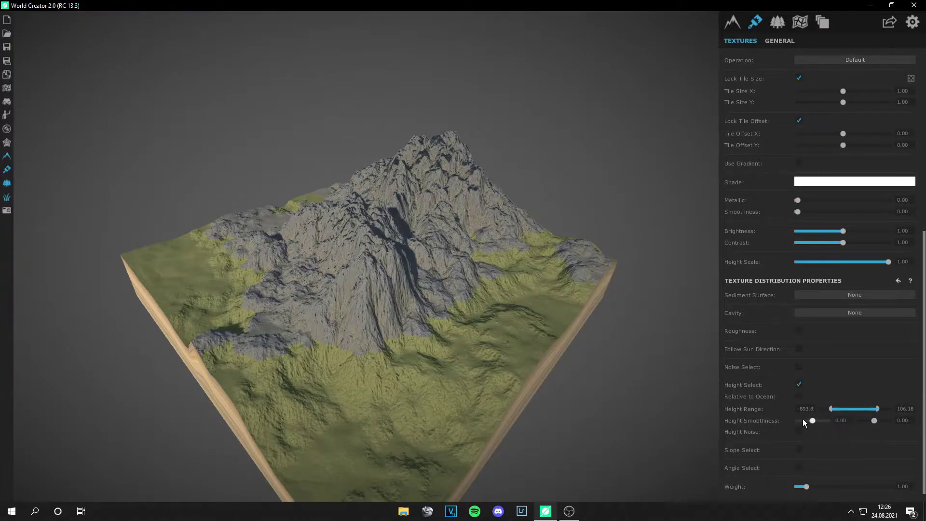
key("w")
right_click_drag(357, 291, 382, 281)
Step: Adjust the height smoothness so the grass blends softly into the rocky peaks
left_click_drag(873, 415, 889, 421)
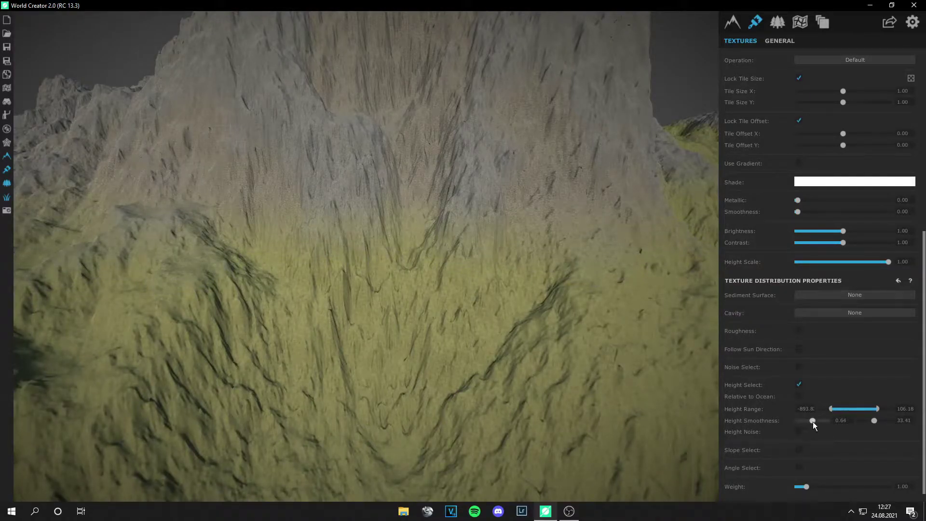
left_click_drag(831, 423, 812, 422)
scroll(381, 256, "down", 10)
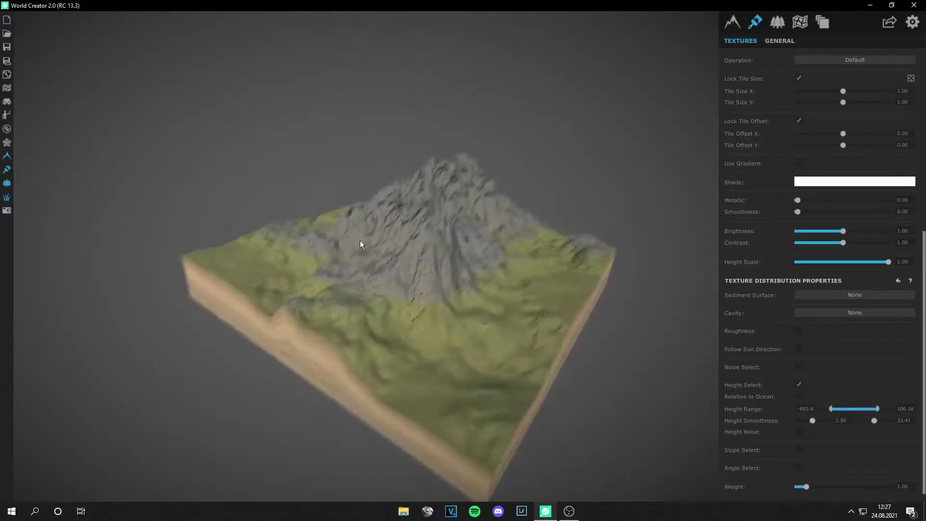
scroll(331, 207, "up", 10)
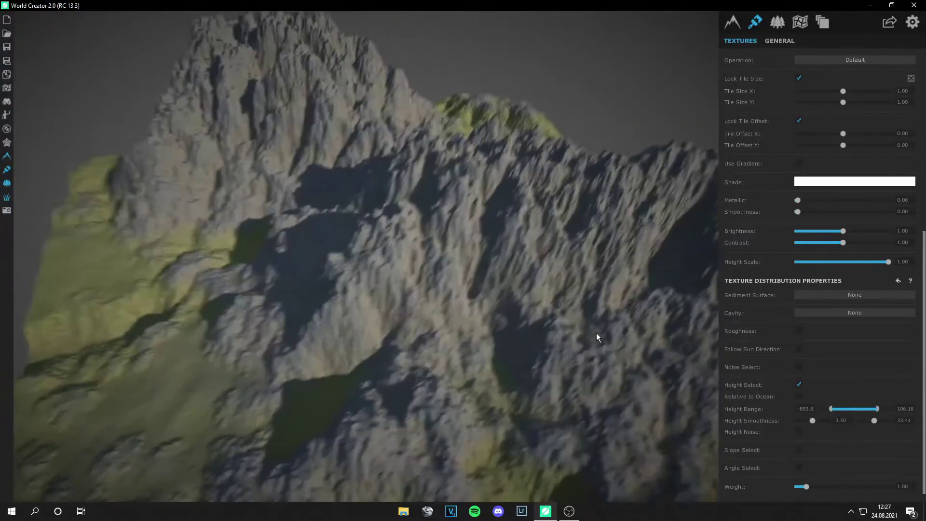
scroll(596, 333, "down", 10)
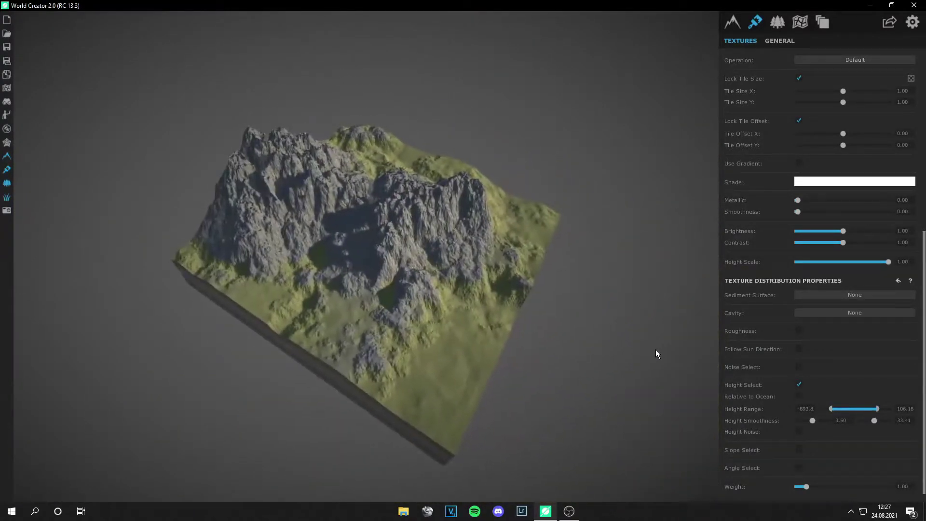
right_click_drag(578, 314, 604, 254)
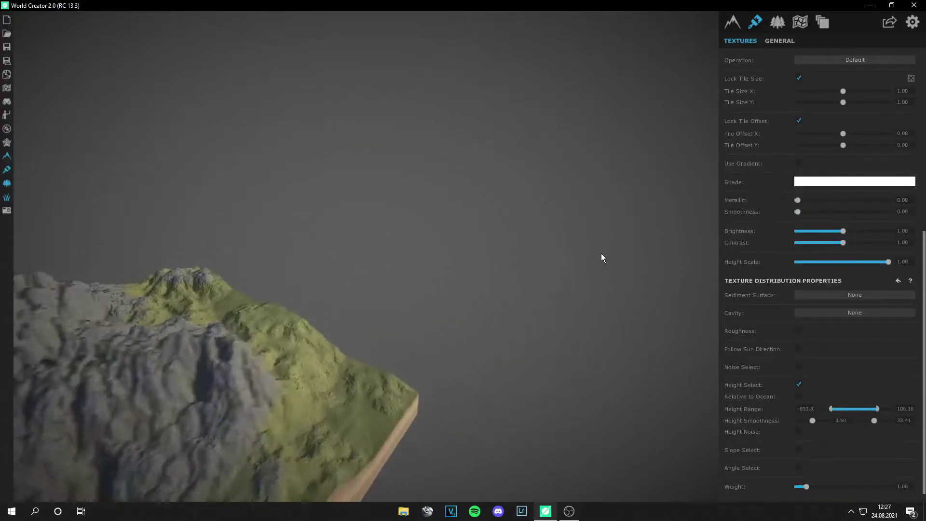
scroll(603, 259, "down", 10)
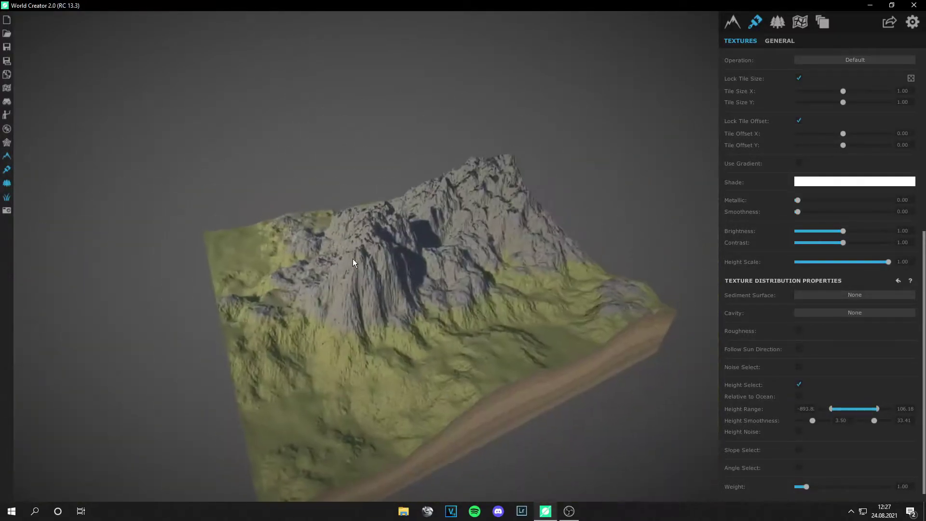
right_click_drag(352, 259, 356, 256)
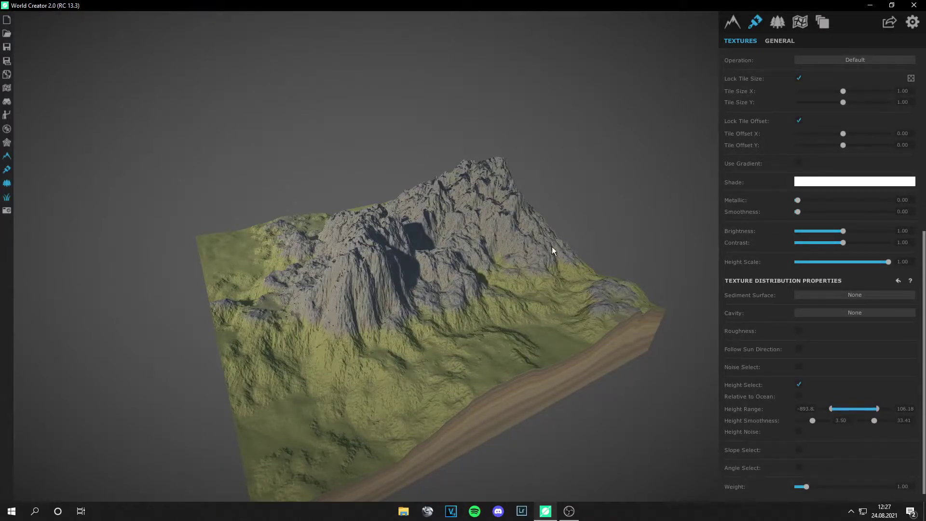
left_click(888, 22)
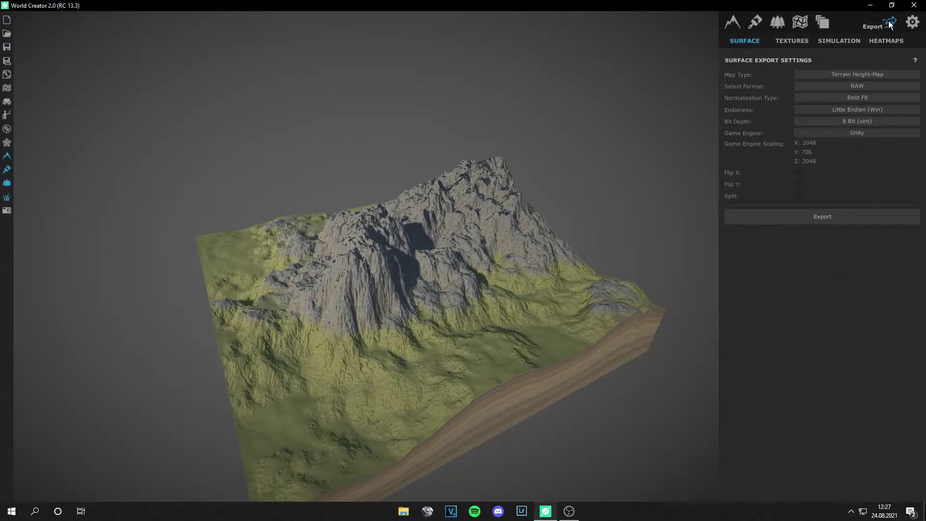
Step: Set the export to Terrain Height-Map, Little Endian, 16 Bit (uint), targeting Unreal
left_click(844, 75)
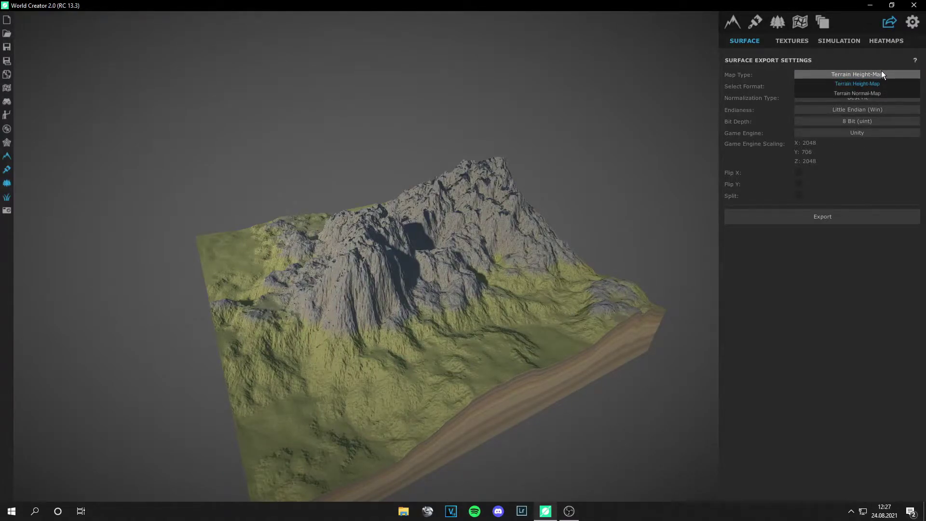
left_click(882, 70)
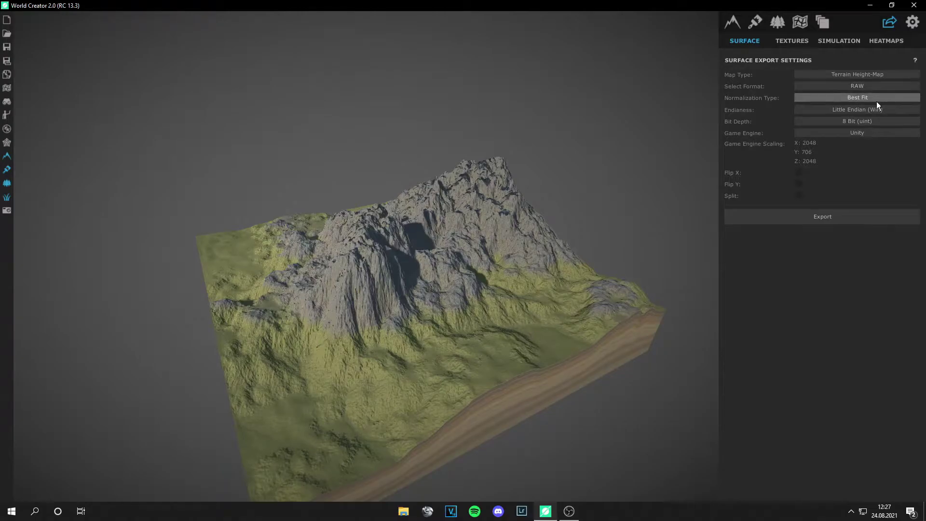
left_click(876, 111)
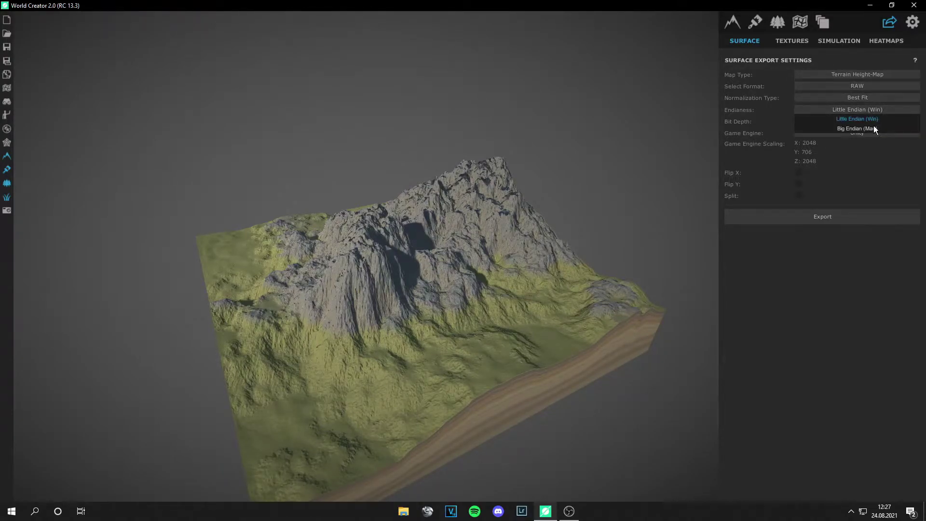
left_click(877, 111)
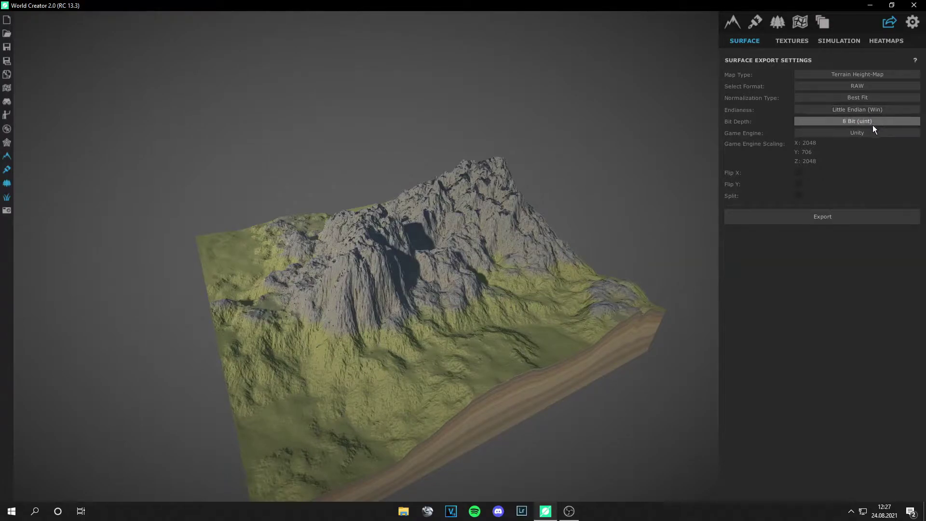
left_click(877, 122)
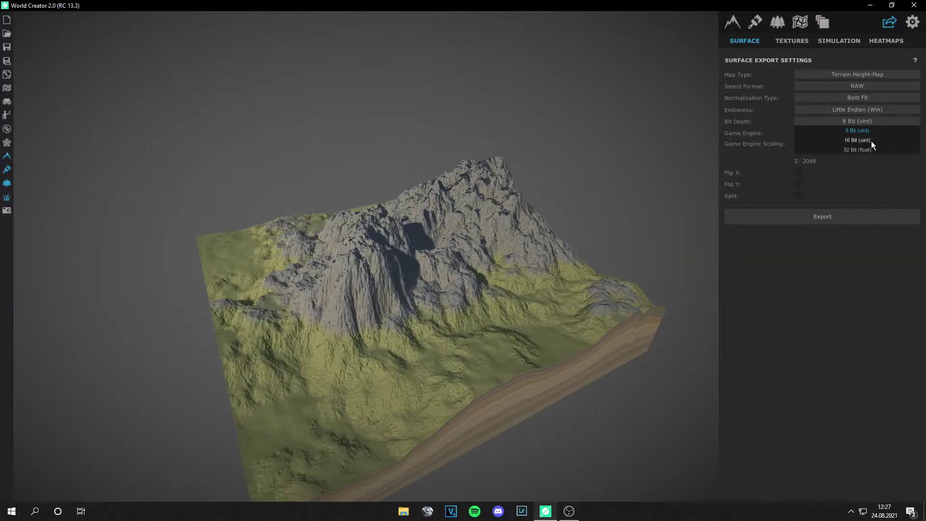
left_click(871, 139)
left_click(870, 134)
left_click(868, 151)
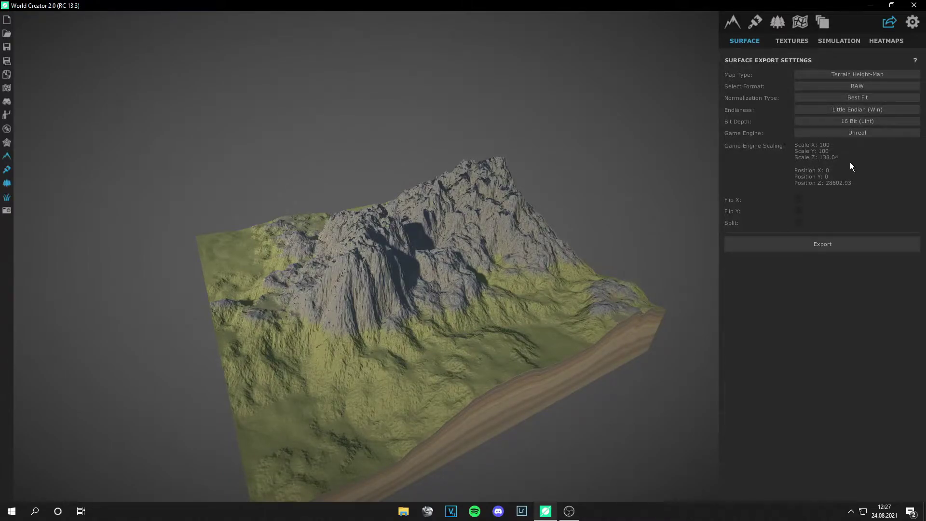
Step: Enable Flip Y and export the RAW height-map
left_click(798, 210)
left_click(841, 248)
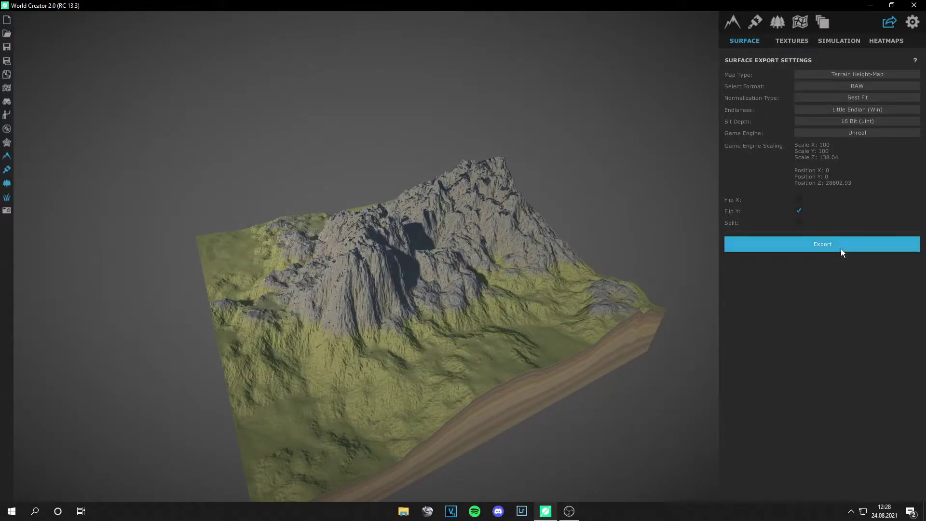
left_click(878, 45)
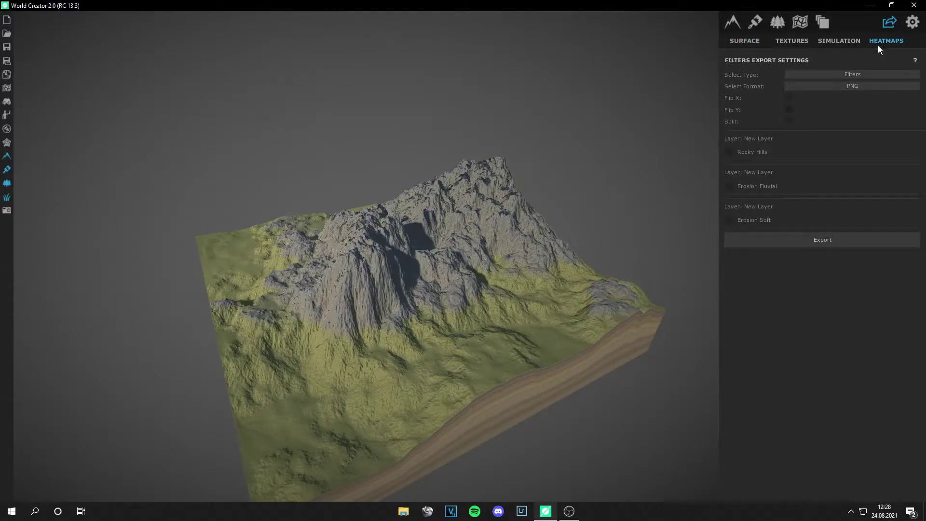
Step: Set the heatmap export type to Textures with PNG file format
left_click(870, 74)
left_click(875, 93)
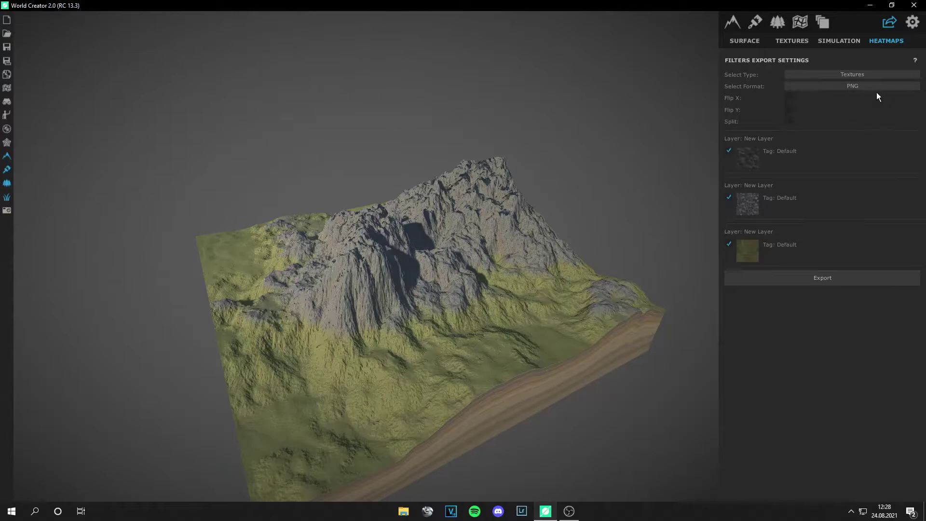
left_click(868, 85)
left_click(860, 97)
Step: Rename the texture layers 1 and 2, then export the Y-flipped PNG splatmaps
left_click(755, 22)
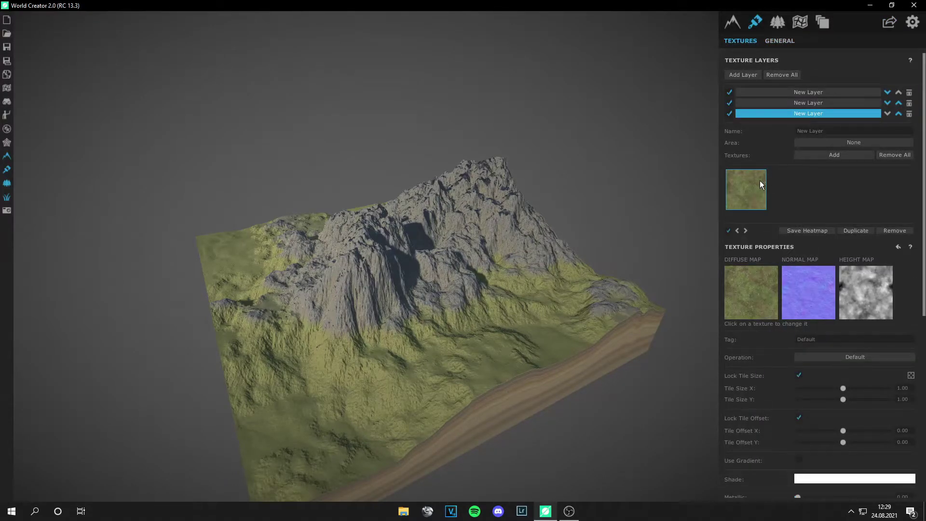
left_click(826, 104)
left_click(832, 130)
left_click(822, 22)
left_click(889, 23)
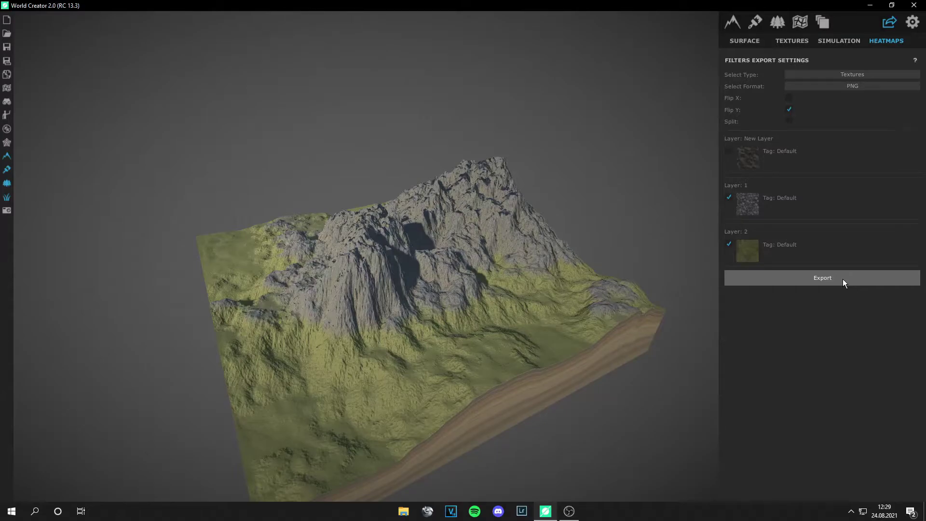
left_click(843, 278)
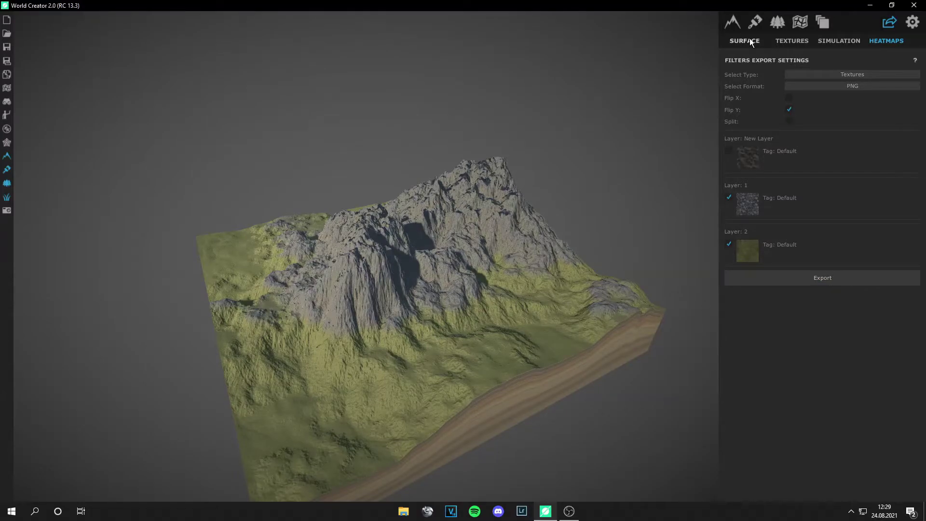
left_click(748, 41)
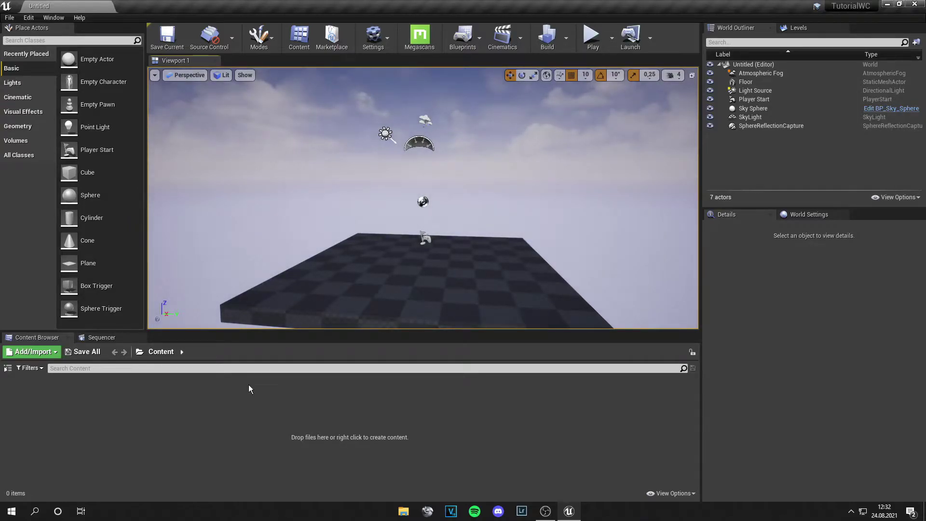
Step: Create a new Content Browser folder named LandscapeStuff and open it
right_click(166, 392)
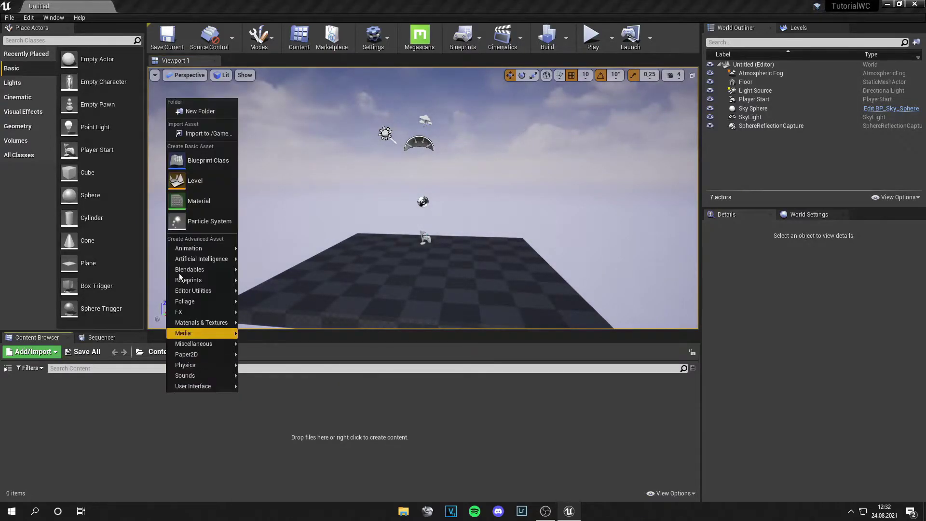
left_click(198, 112)
key("BackSpace")
type("Landscape ")
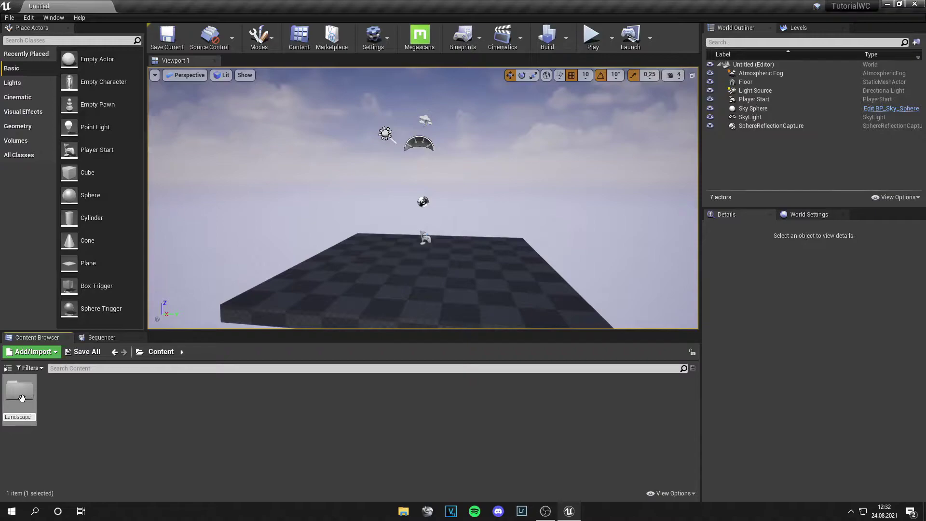
type("Stuff")
key("Return")
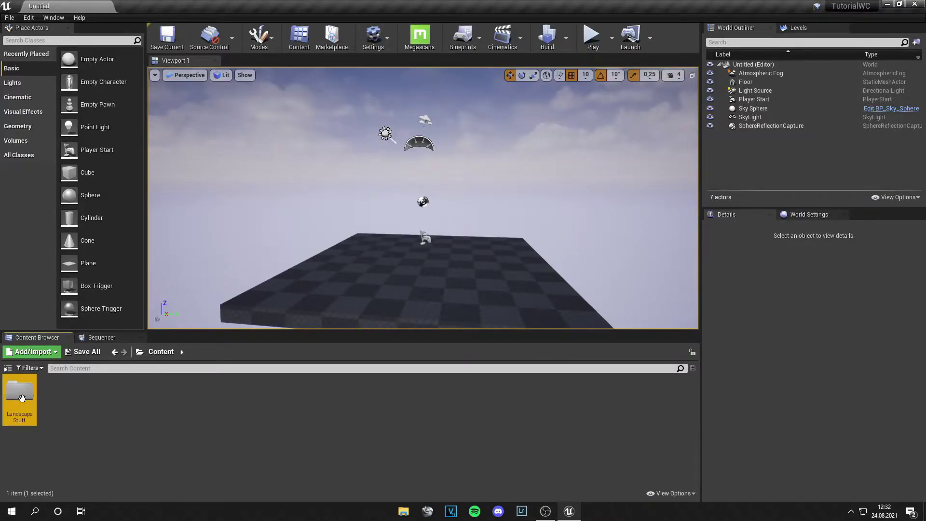
double_click(22, 398)
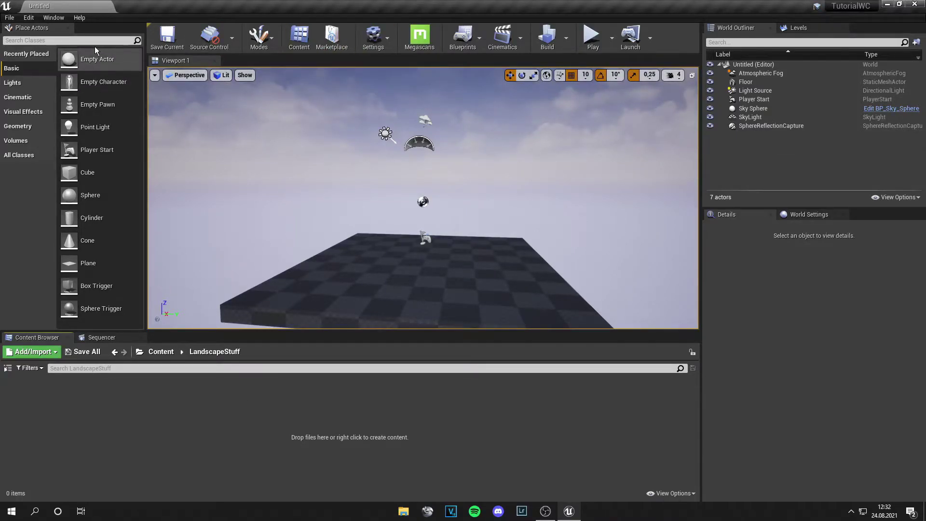
left_click(265, 50)
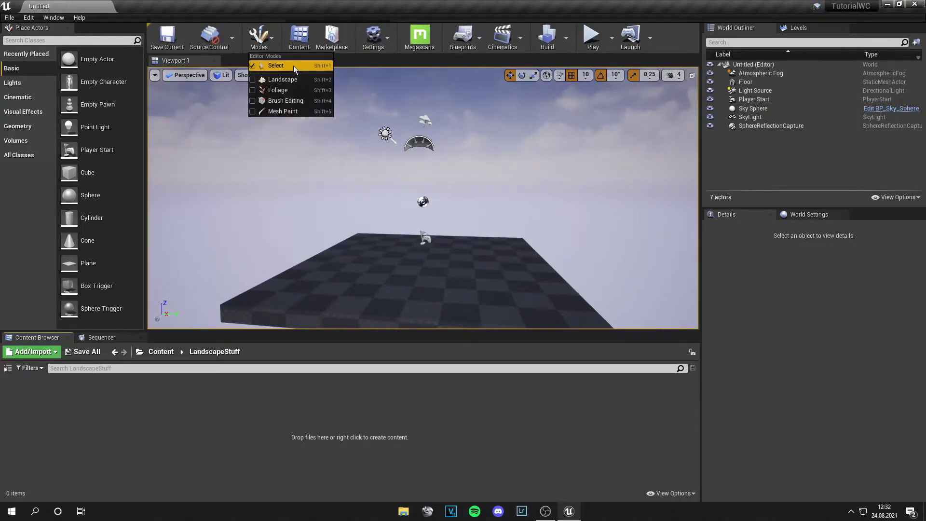
Step: Import the World Creator heightmap from file as a landscape with Z scale 138.4
left_click(295, 81)
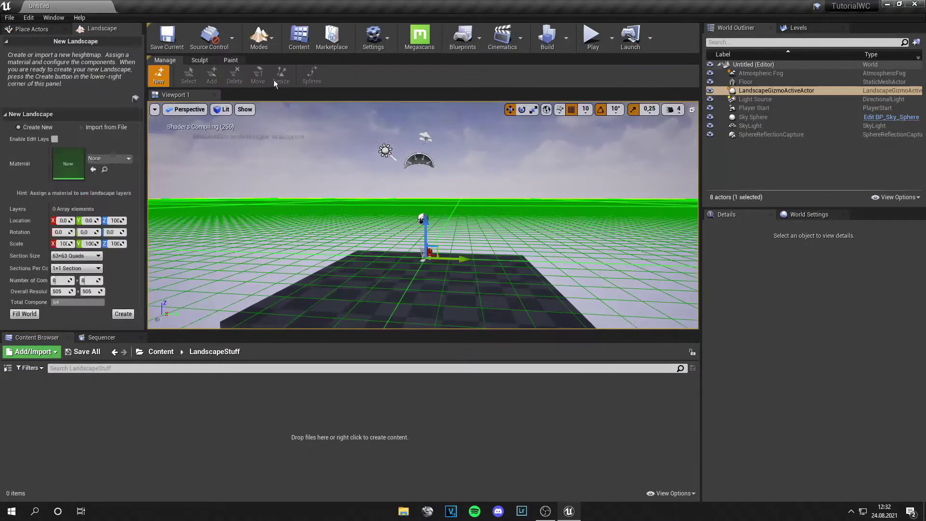
mouse_move(352, 149)
right_mouse_down()
mouse_move(352, 174)
mouse_move(352, 148)
right_mouse_up()
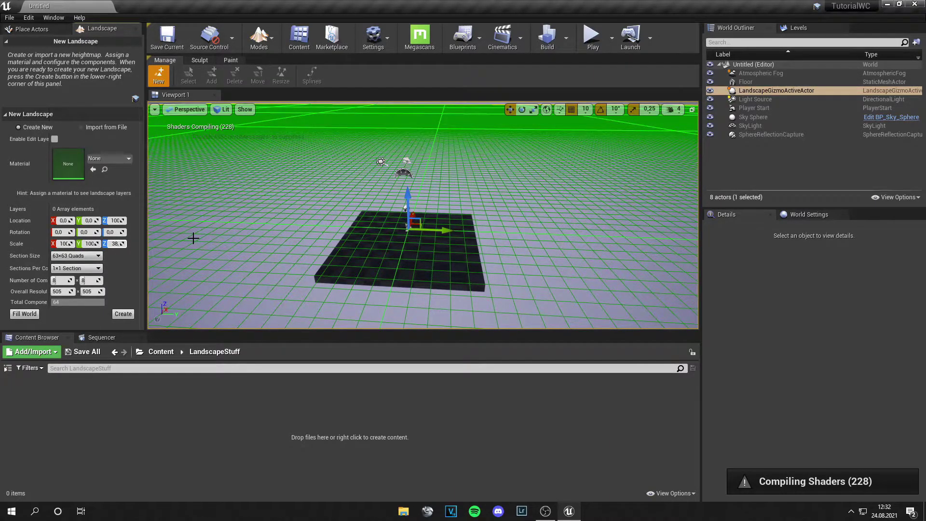
key("Return")
left_click_drag(146, 214, 221, 215)
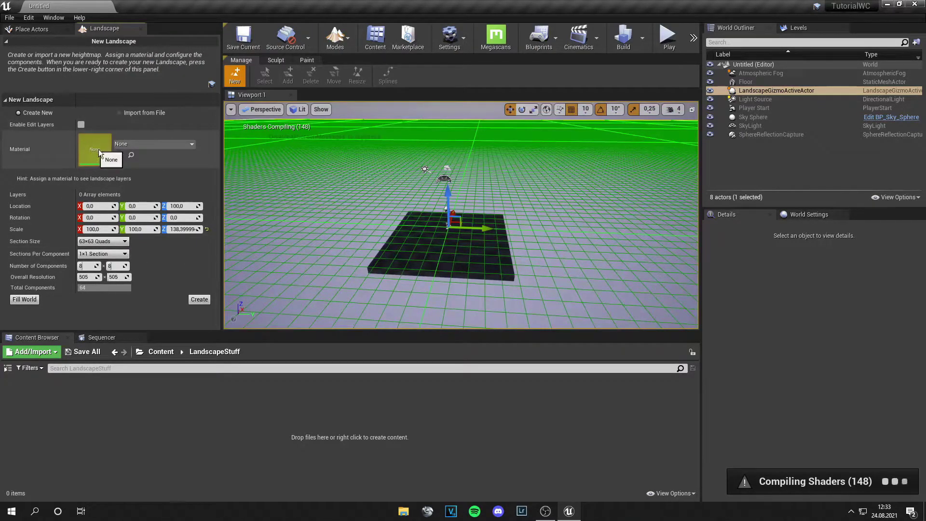
left_click(123, 112)
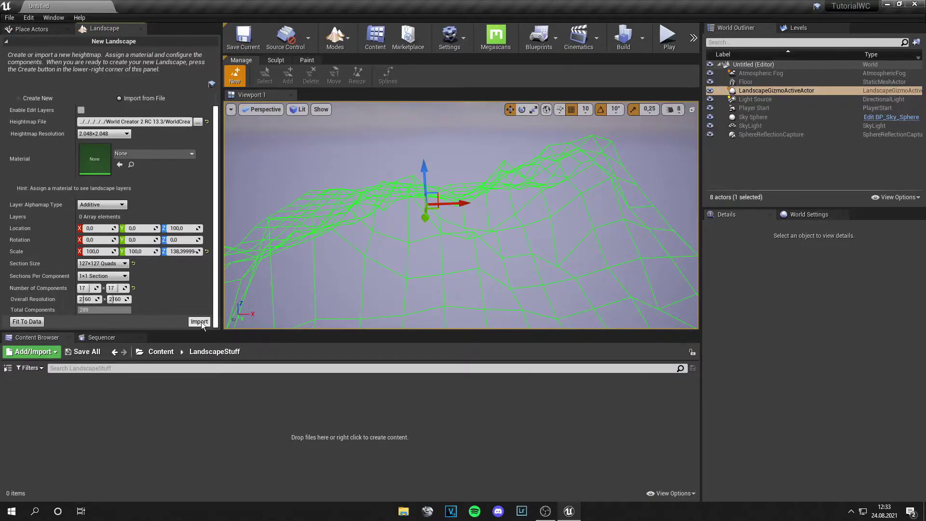
left_click(199, 322)
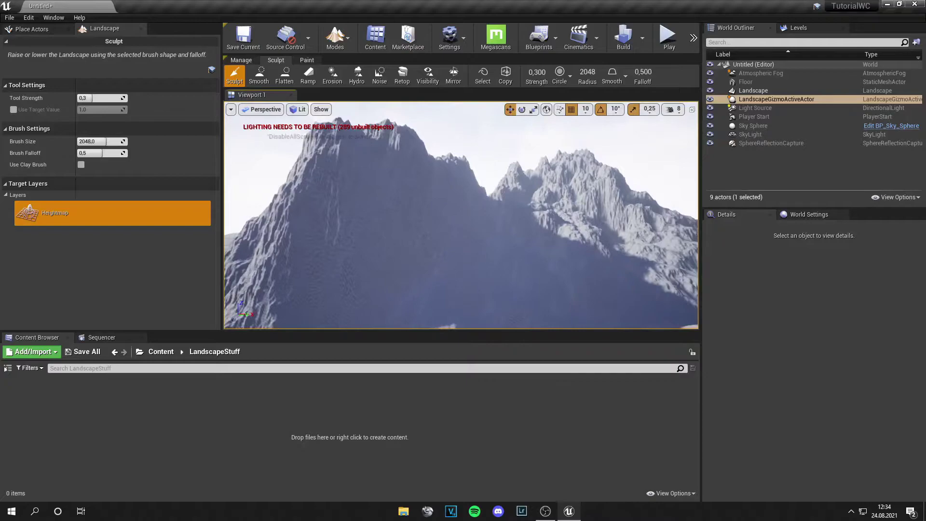
right_click_drag(461, 215, 485, 209)
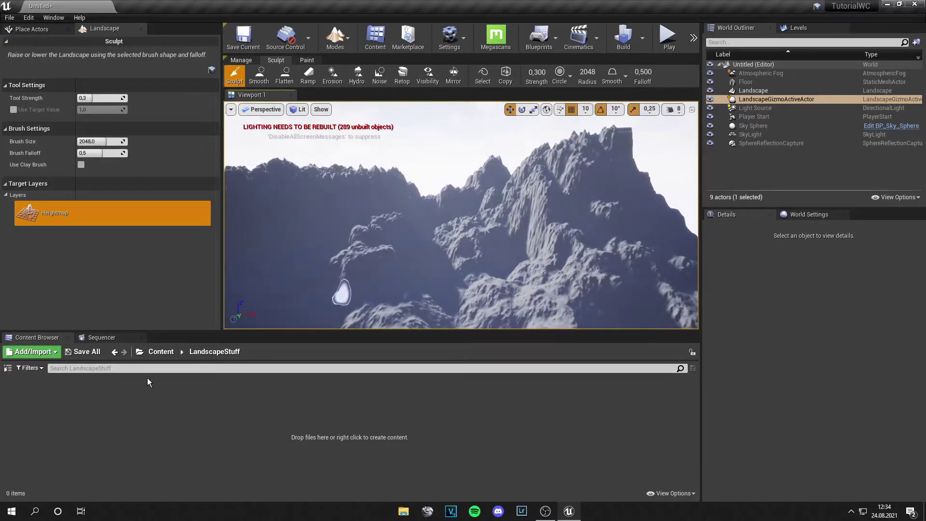
right_click(184, 418)
Step: Create a new material named LS_Mat and open it in the material editor
left_click(241, 225)
type("LS_Mat")
key("Return")
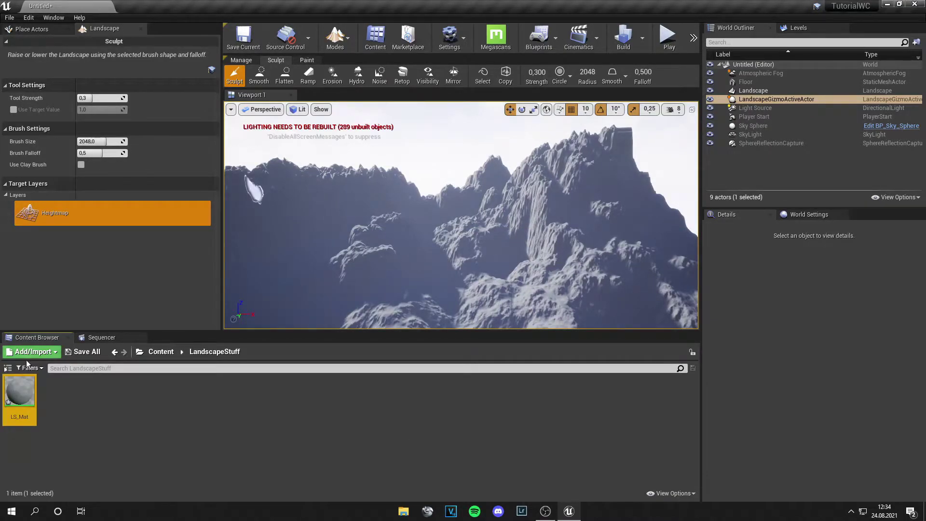
double_click(20, 392)
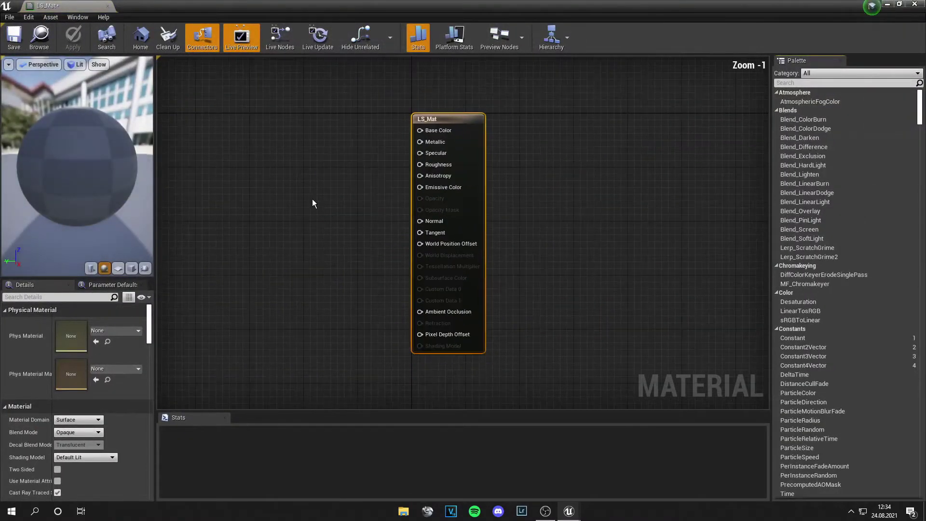
Step: Add a LandscapeLayerBlend node with three layers
right_click_drag(312, 199, 435, 213)
right_click(435, 216)
type("laye")
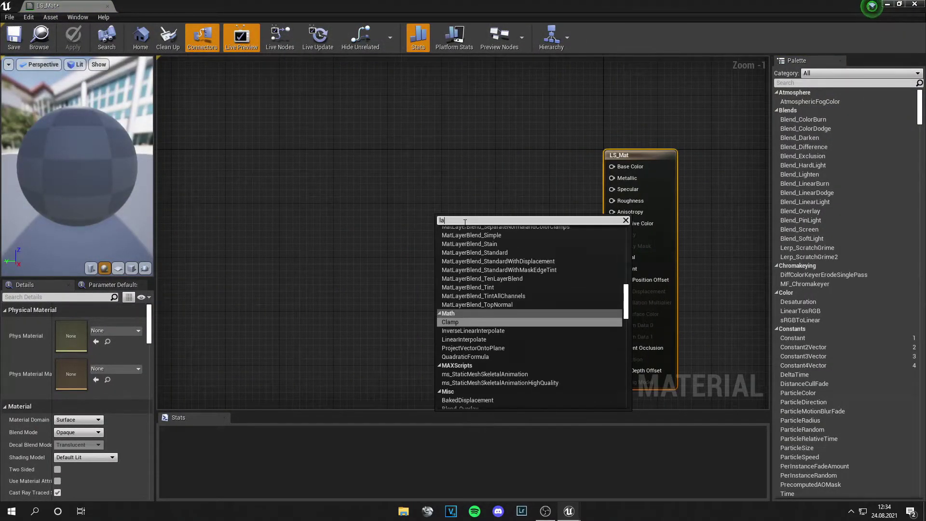
type("r bl")
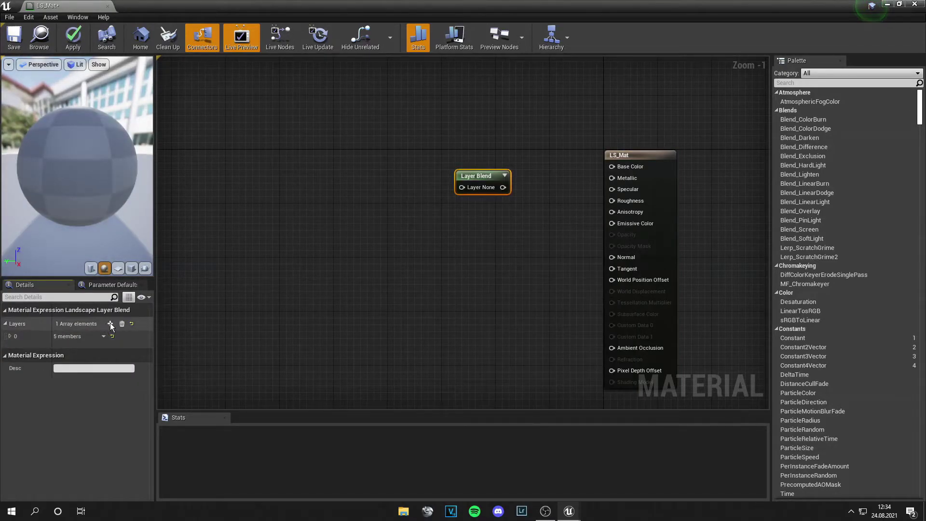
left_click(110, 324)
left_click(110, 323)
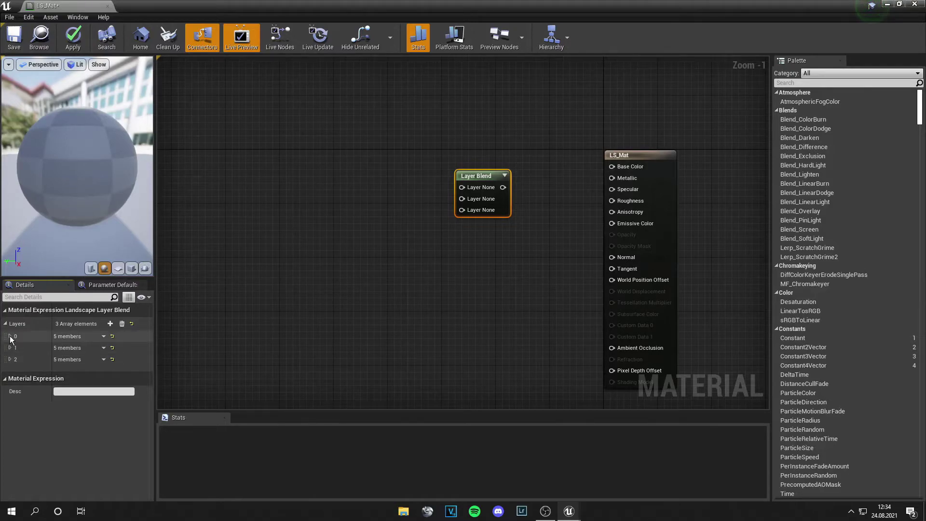
Step: Name the three blend layers BASE, 1 and 2
left_click(9, 336)
left_click(78, 348)
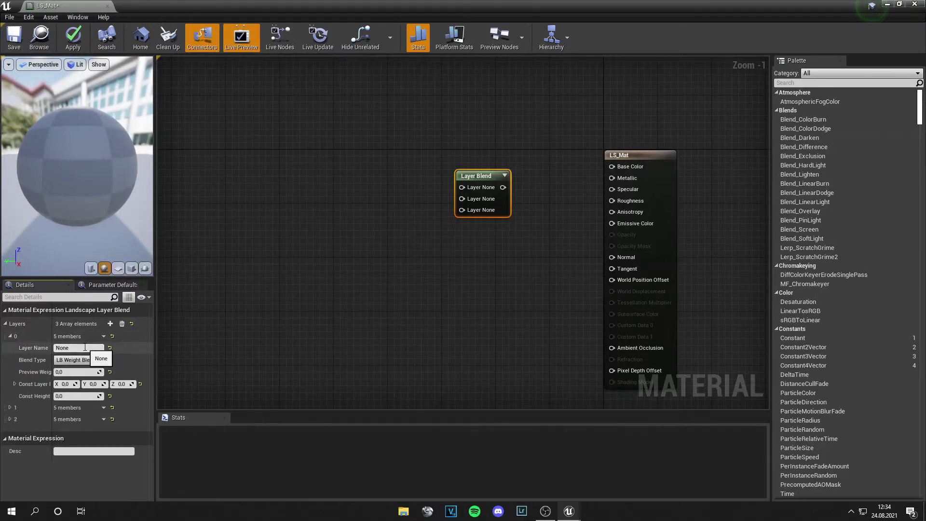
key("Return")
left_click(10, 418)
left_click(10, 408)
left_click(66, 419)
type("1")
key("Return")
scroll(83, 452, "down", 2)
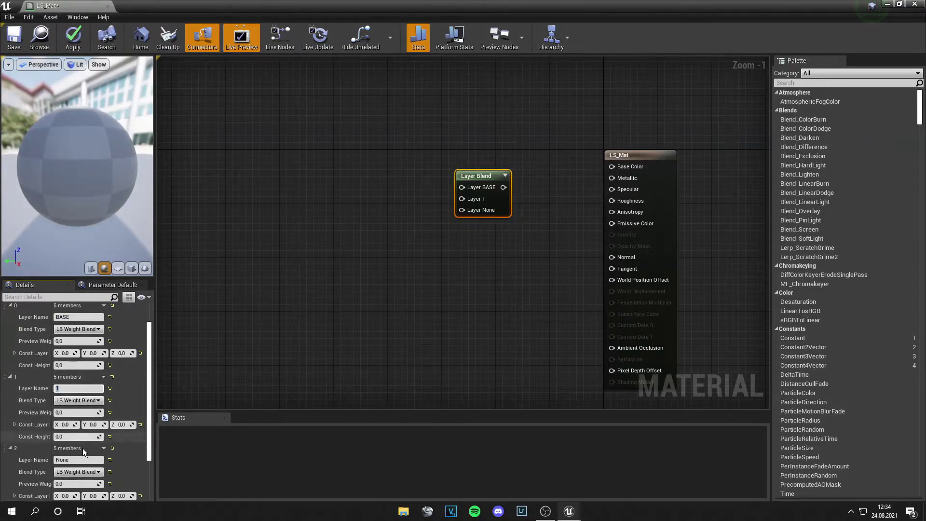
left_click(86, 459)
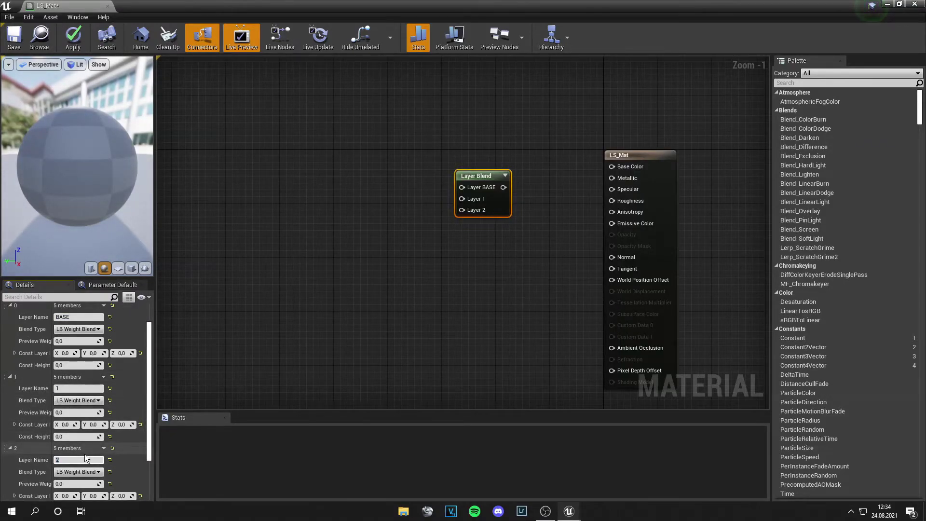
left_click(495, 311)
left_click_drag(499, 207, 614, 167)
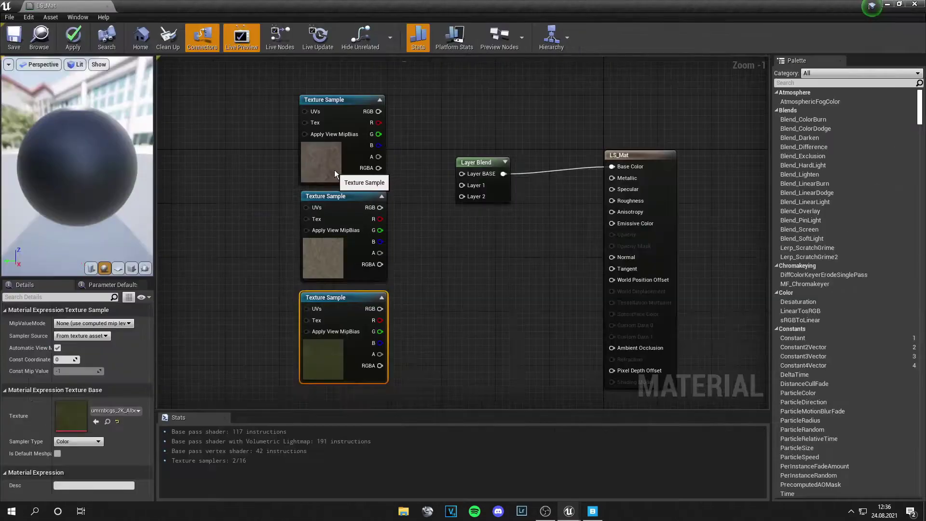
Step: Wire the top, middle and bottom texture samples' RGB into Layer BASE, Layer 1 and Layer 2
left_click(334, 170)
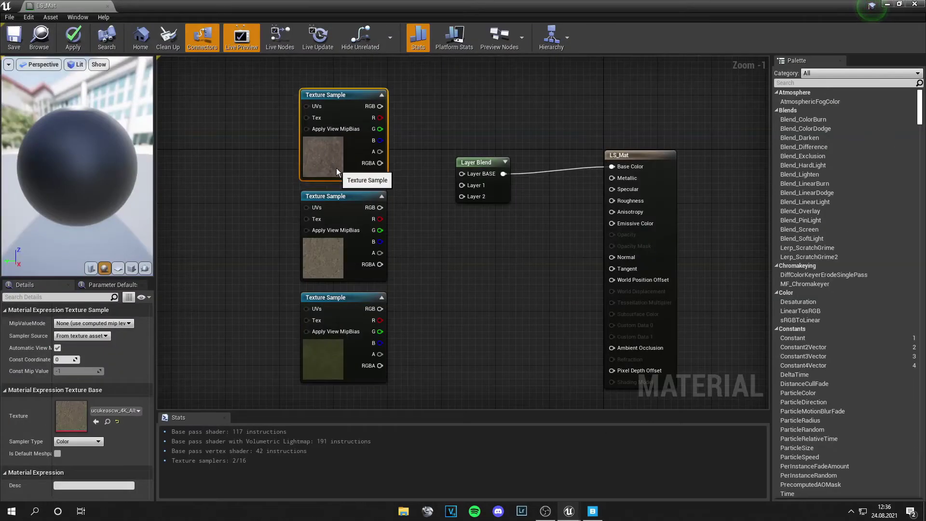
left_click(464, 228)
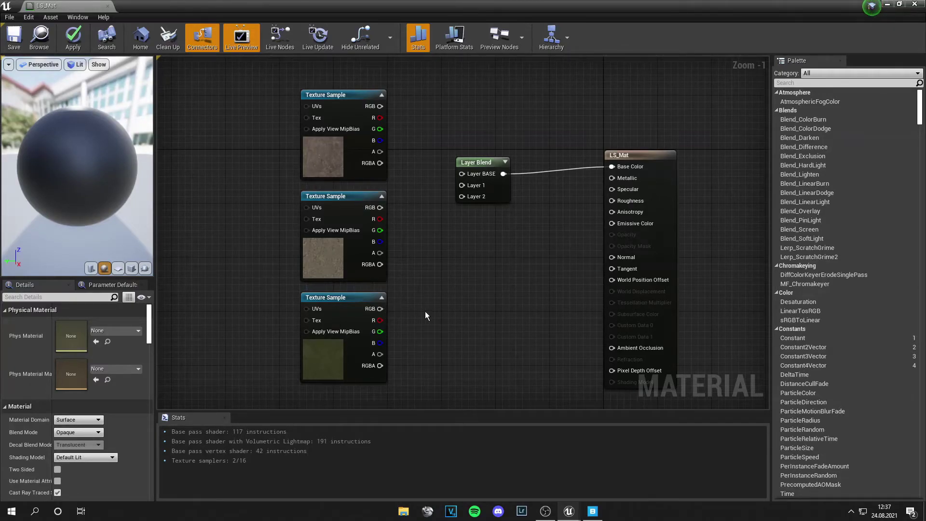
left_click_drag(380, 106, 462, 173)
left_click_drag(380, 208, 461, 185)
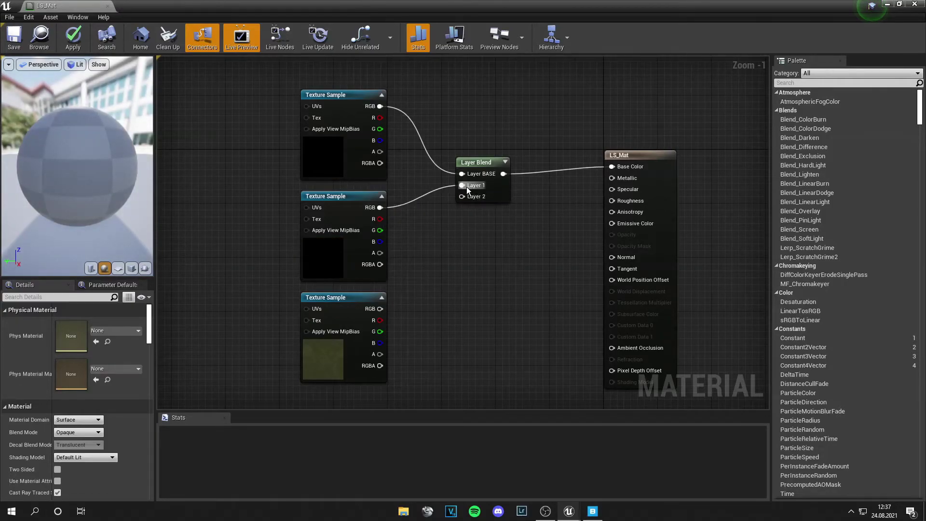
left_click_drag(380, 308, 461, 198)
Step: Add a LandscapeCoords node with Mapping Scale 16 and wire it into all texture UVs
scroll(466, 329, "down", 1)
right_click_drag(177, 226, 332, 203)
right_click(332, 203)
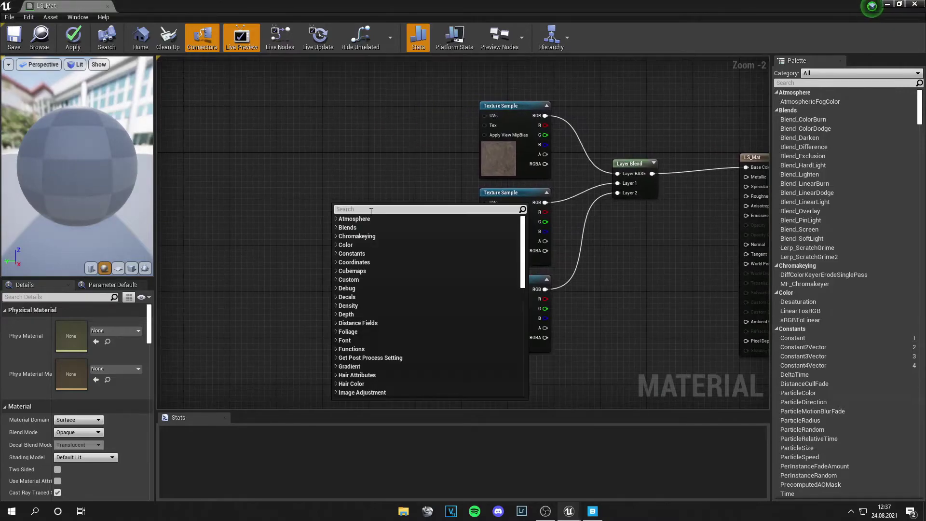
type("layercoo")
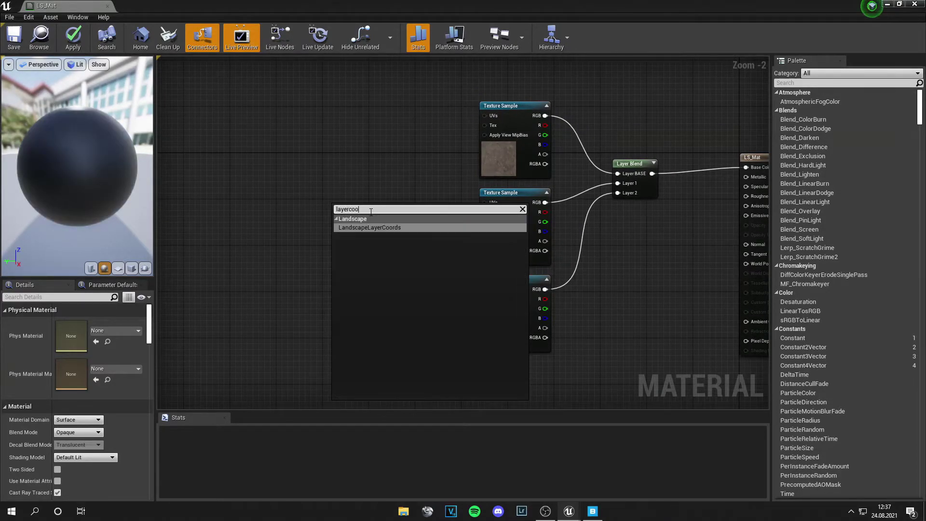
key("Return")
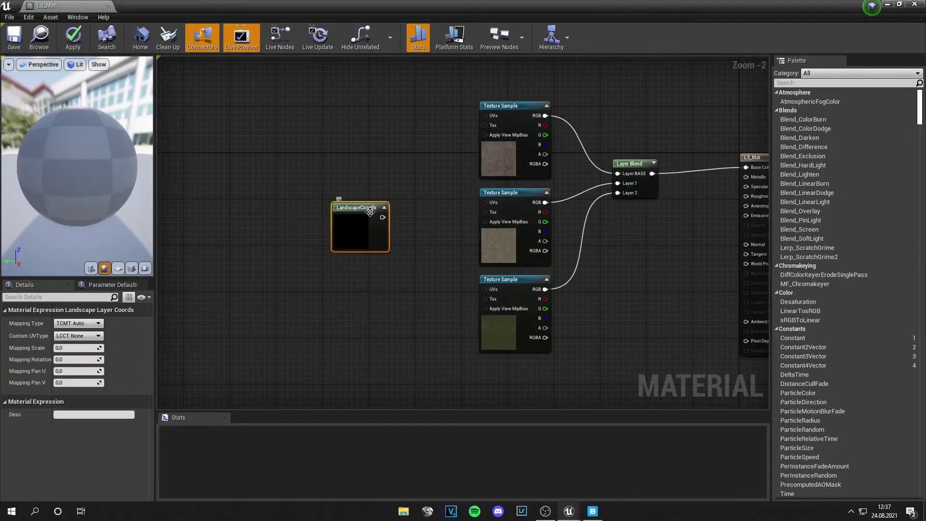
left_click(76, 348)
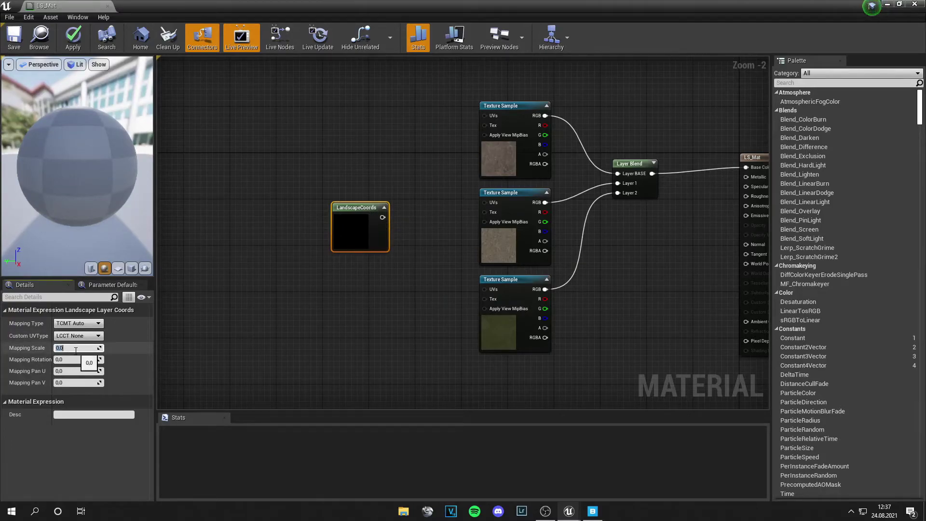
type("16")
key("Return")
left_click_drag(382, 218, 485, 116)
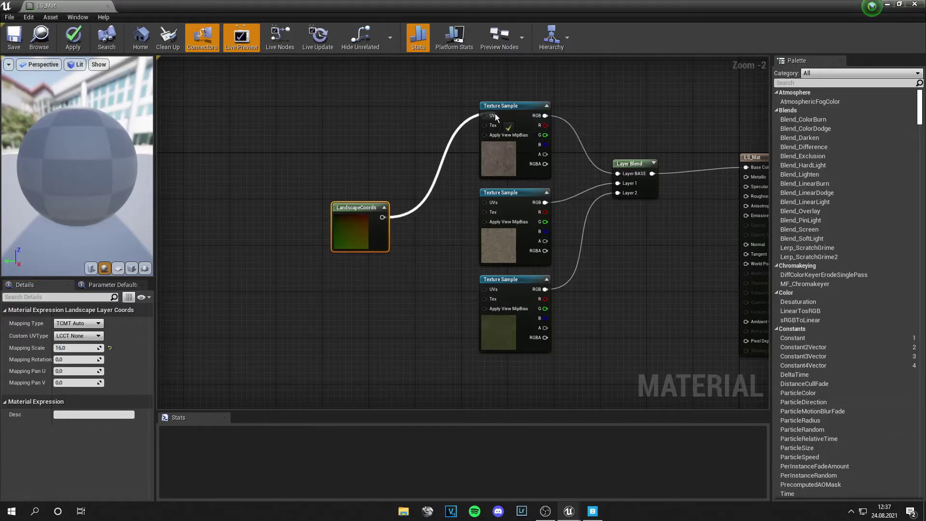
left_click_drag(381, 217, 486, 289)
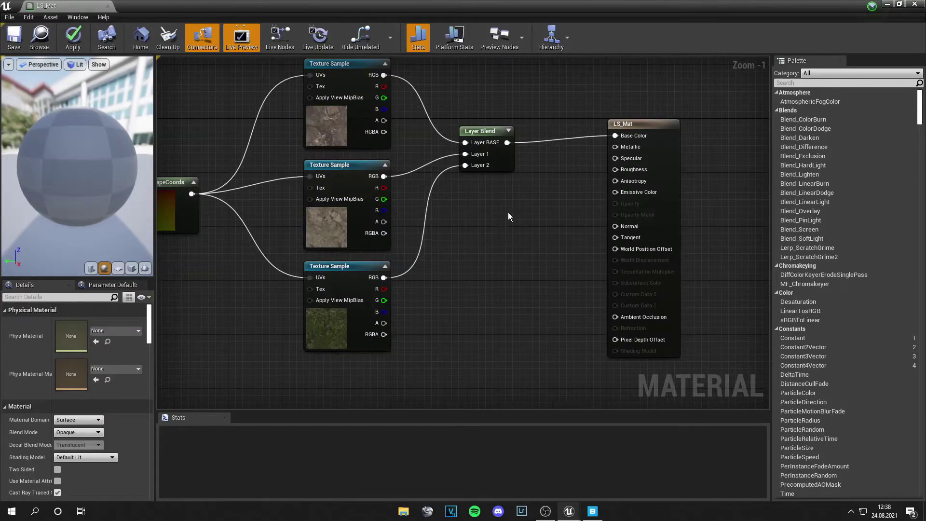
Step: Connect a Constant 0 to Specular and save the material
left_click(508, 217)
left_click_drag(524, 229, 624, 160)
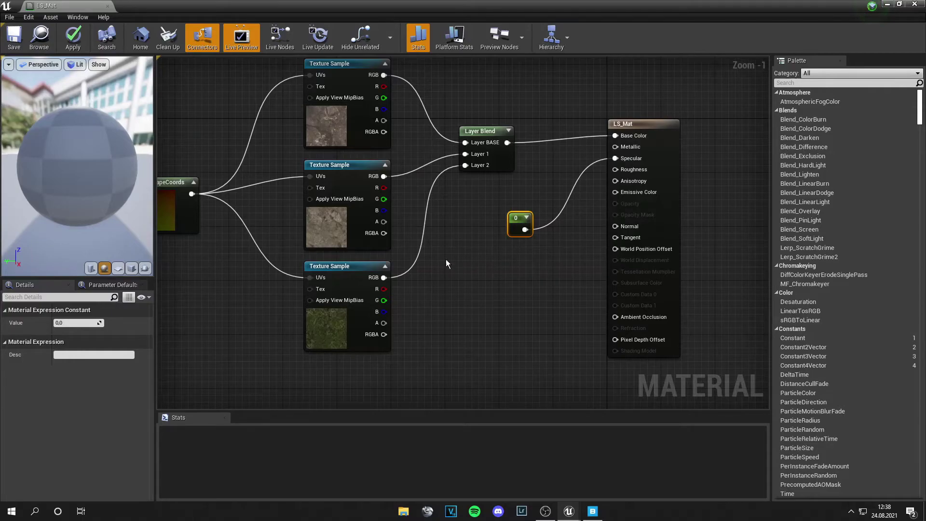
left_click(15, 39)
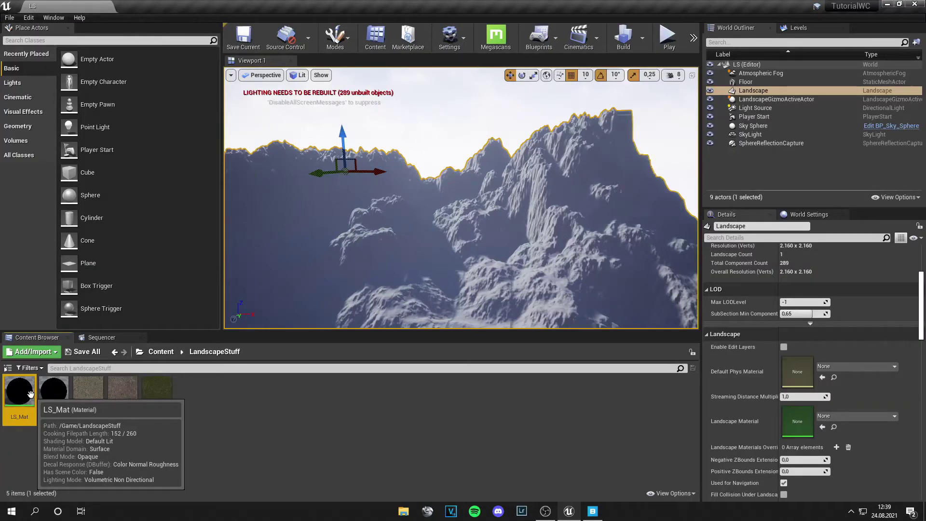
Step: Assign LS_Mat_Inst as the Landscape Material and switch the editor to Landscape mode
left_click(54, 391)
left_click_drag(54, 391, 841, 409)
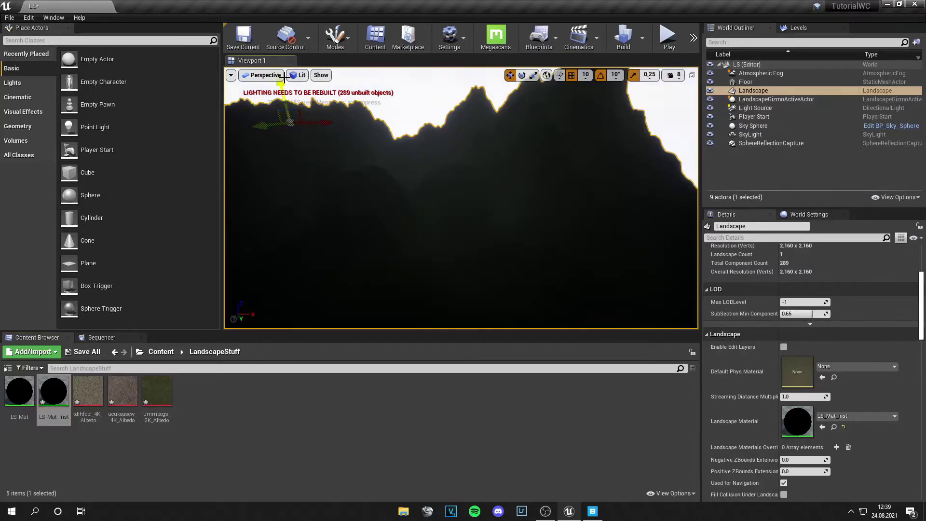
left_click(335, 37)
left_click(360, 80)
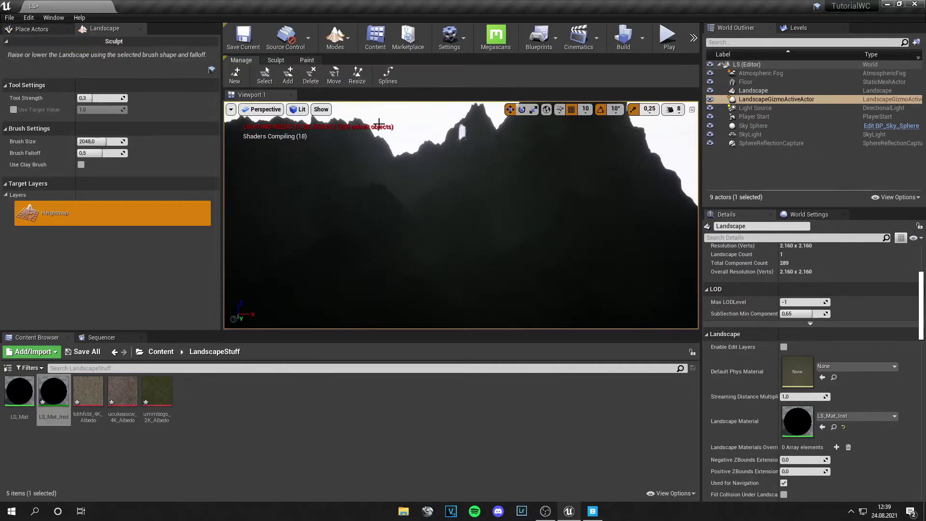
Step: In the Paint tab, create BASE_LayerInfo as a non weight-blended layer
left_click(307, 61)
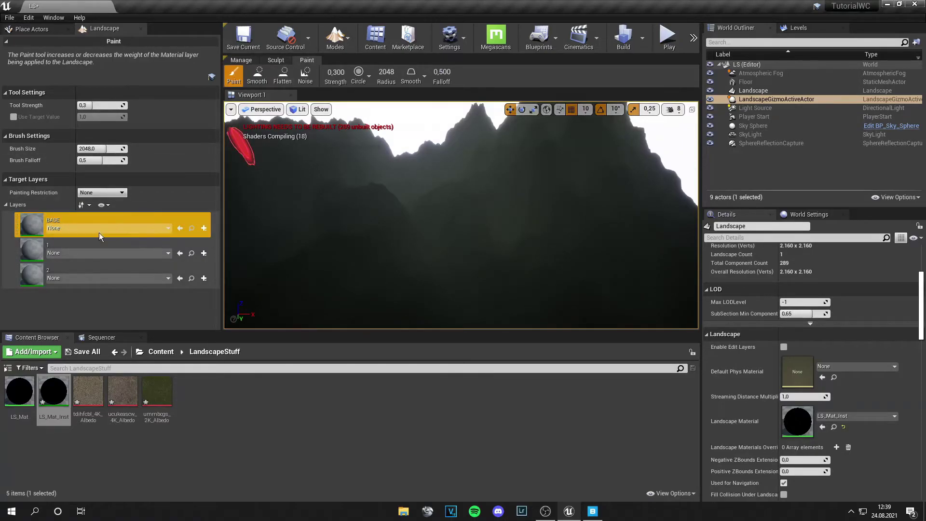
left_click(204, 228)
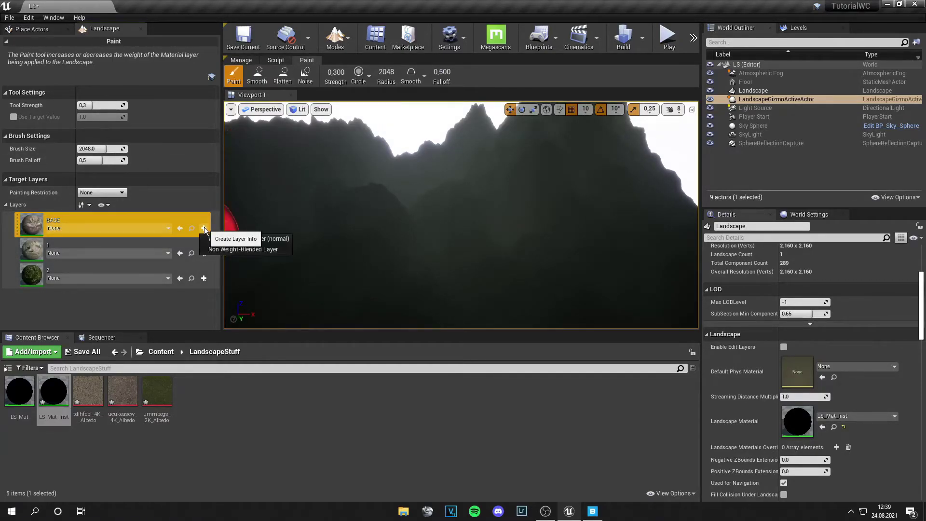
left_click(226, 250)
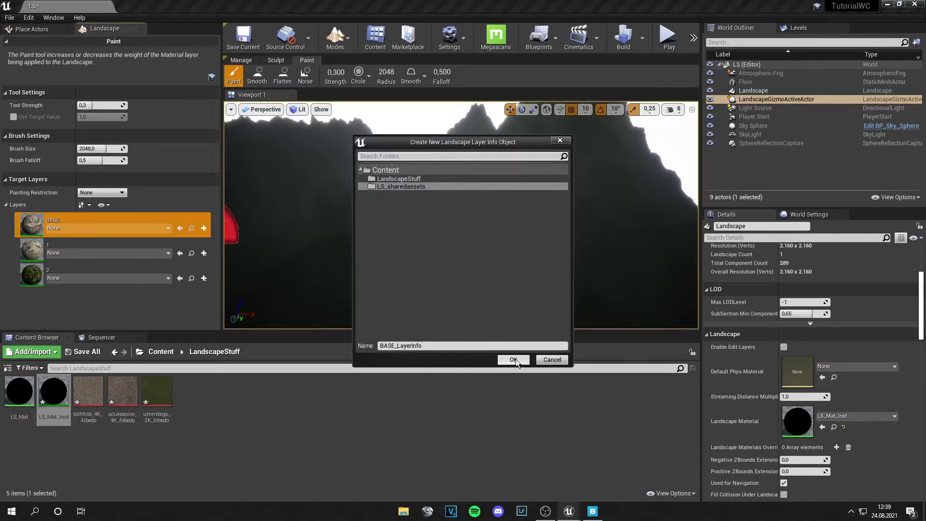
left_click(515, 360)
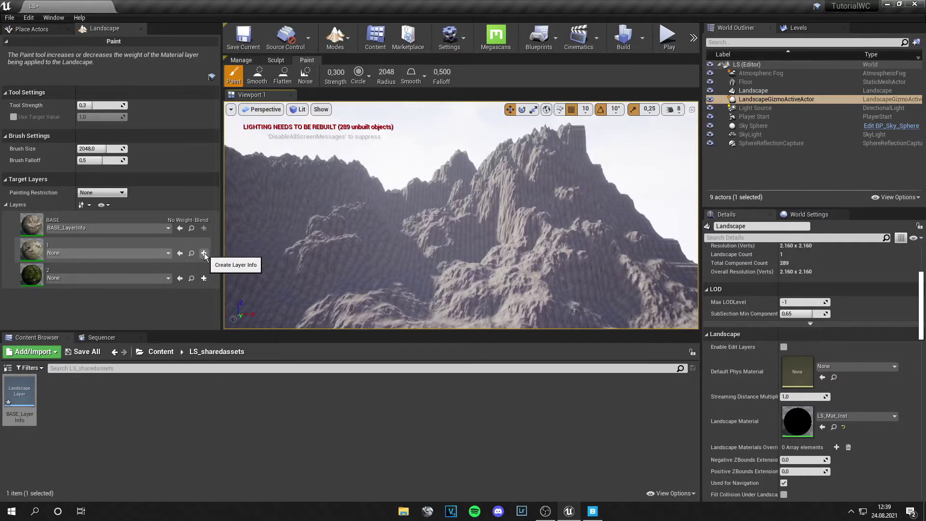
Step: Create weight-blended layer info for paint layers 1 and 2
left_click(204, 253)
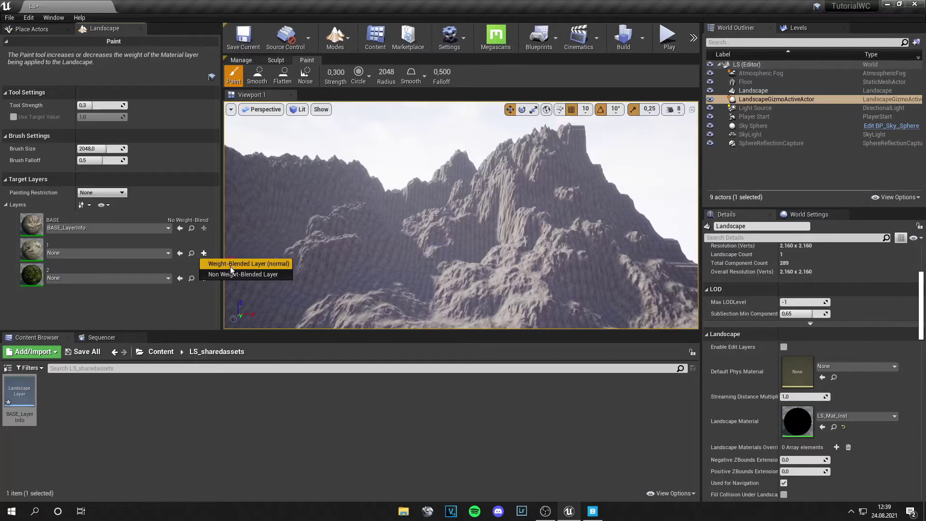
left_click(230, 265)
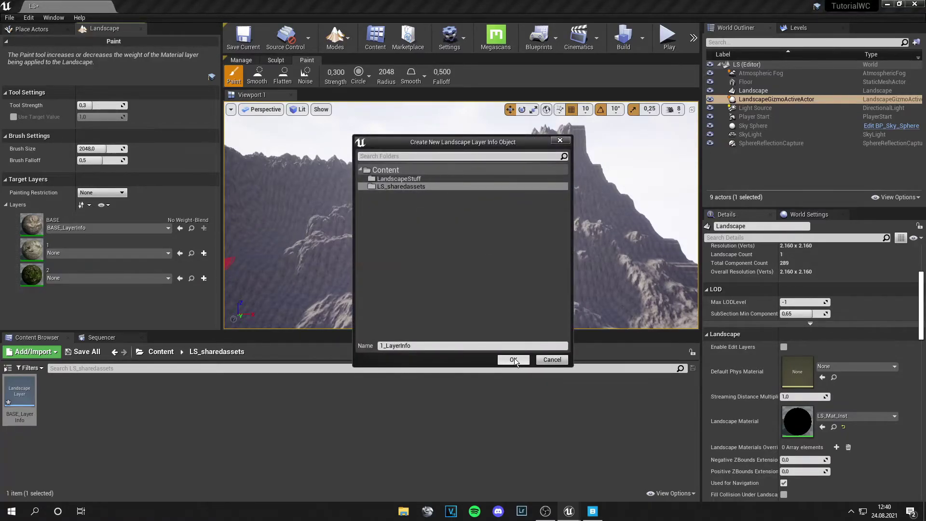
left_click(513, 359)
left_click(204, 278)
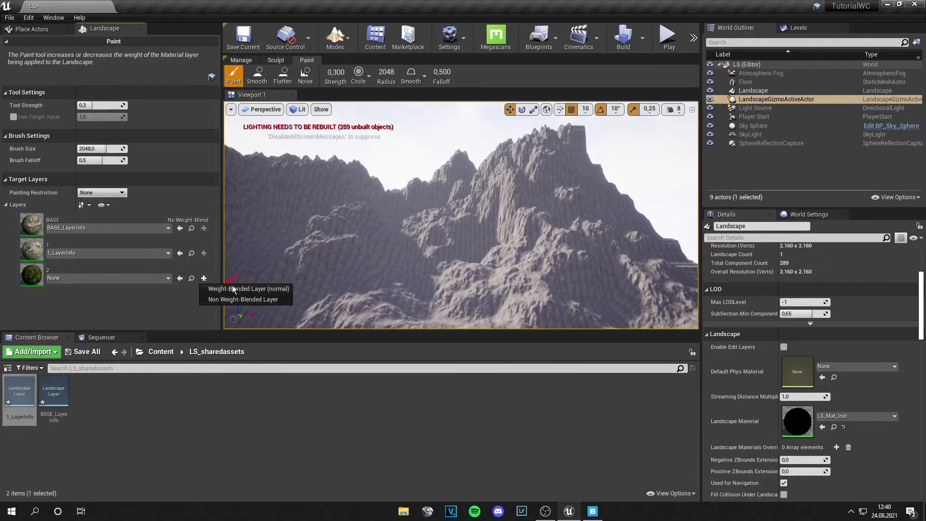
left_click(249, 290)
key("Return")
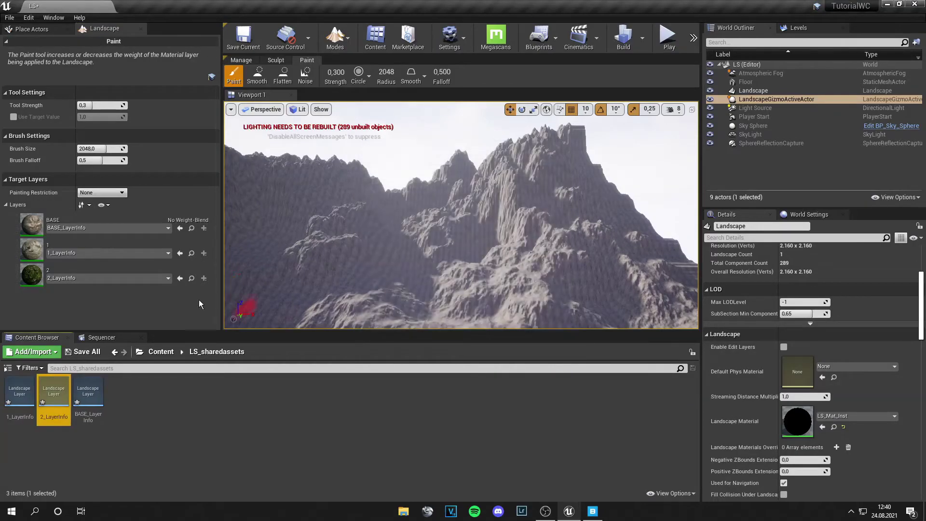
left_click(40, 250)
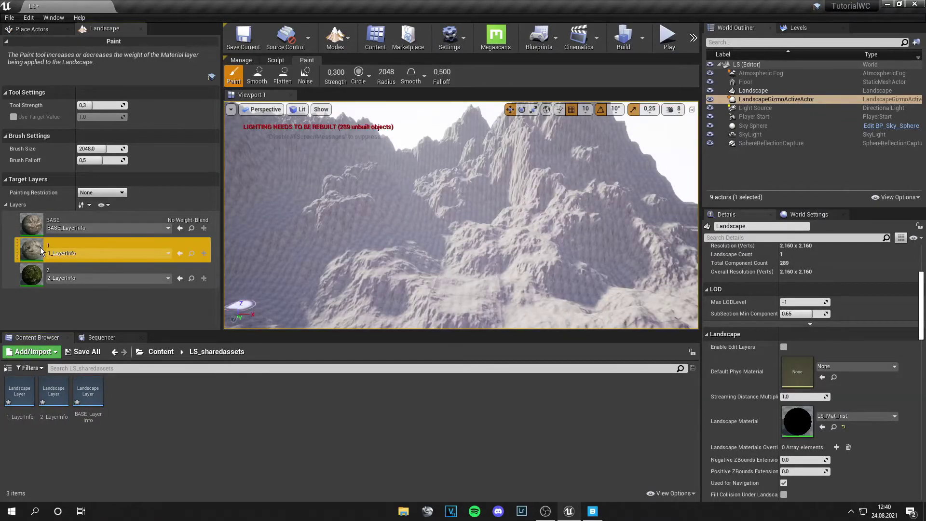
right_click(40, 247)
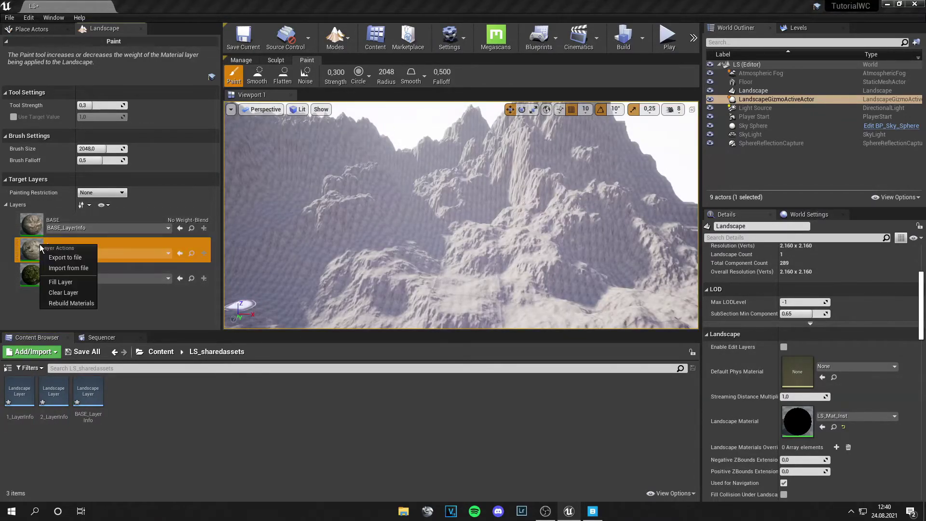
Step: Import a splatmap from file into paint layer 1, accepting the size fit warning
left_click(83, 269)
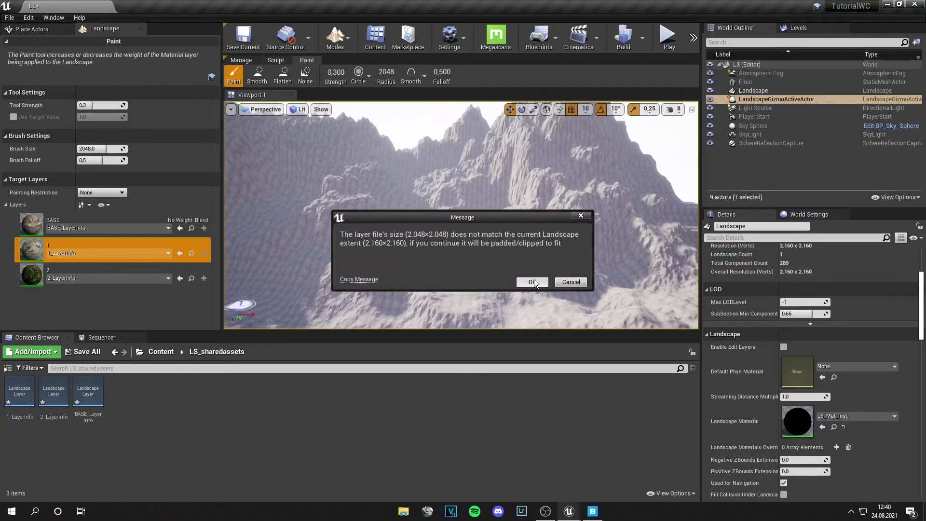
left_click(532, 282)
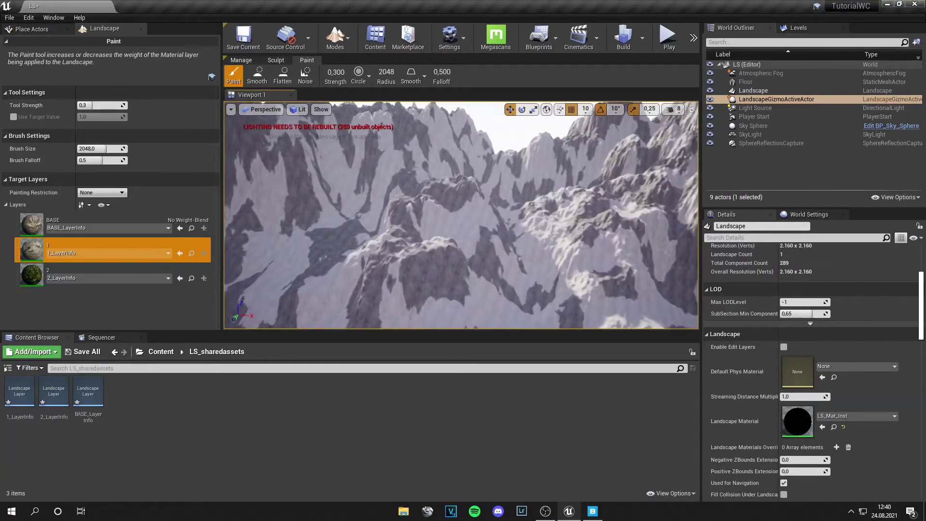
right_click_drag(462, 215, 490, 254)
key("w")
key("w")
key("s")
key("s")
key("w")
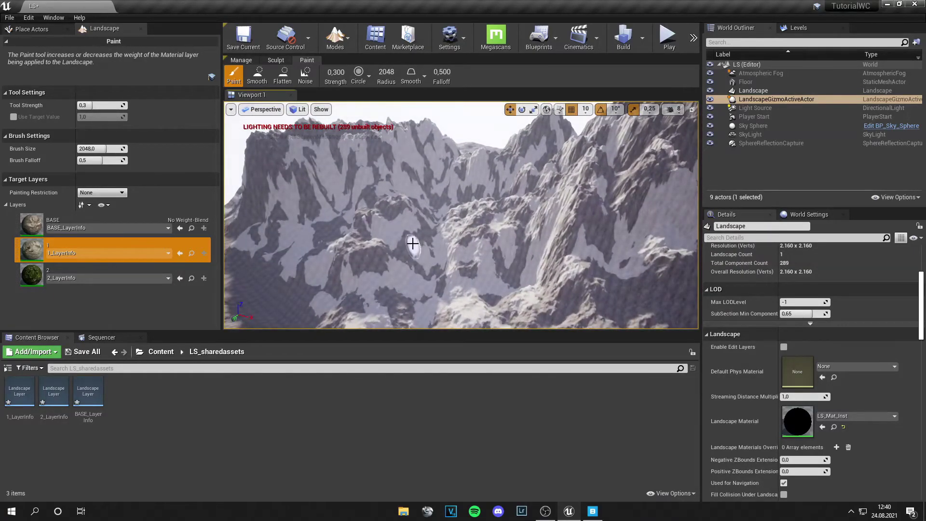
Step: Import a splatmap from file into paint layer 2
left_click(130, 274)
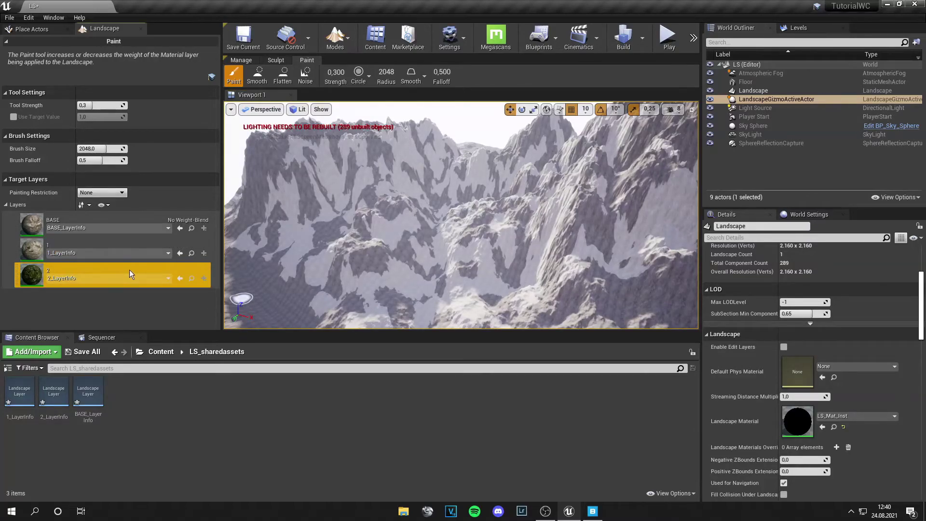
right_click(175, 274)
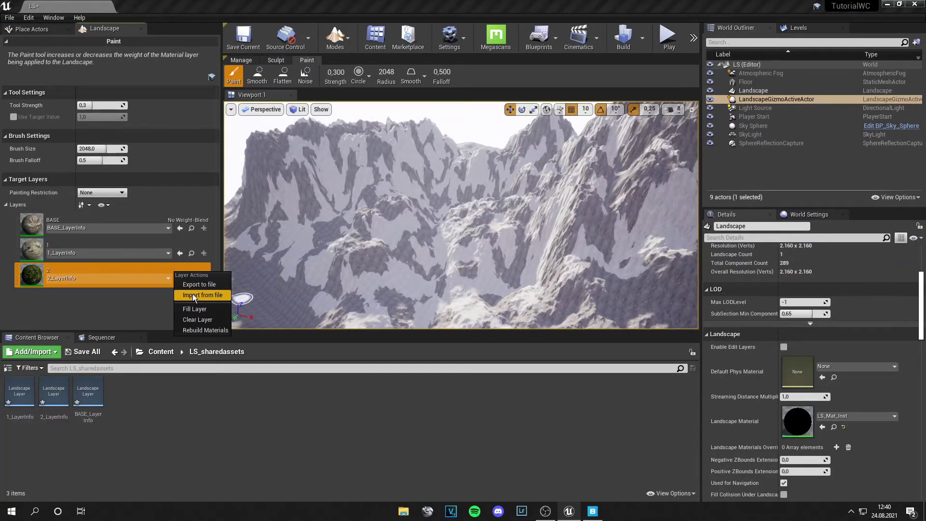
left_click(193, 295)
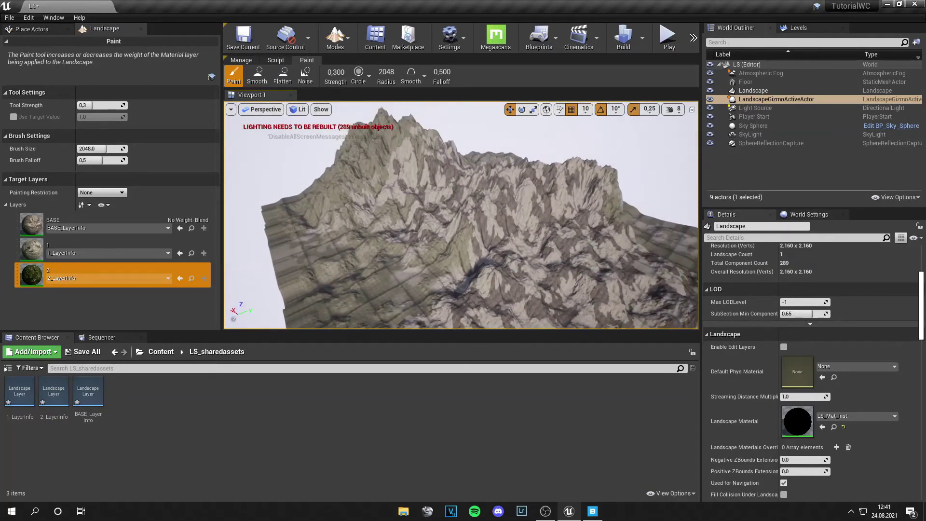
left_click(335, 36)
Step: Return to Place mode and fly around the grass-and-rock textured mountains
left_click(348, 66)
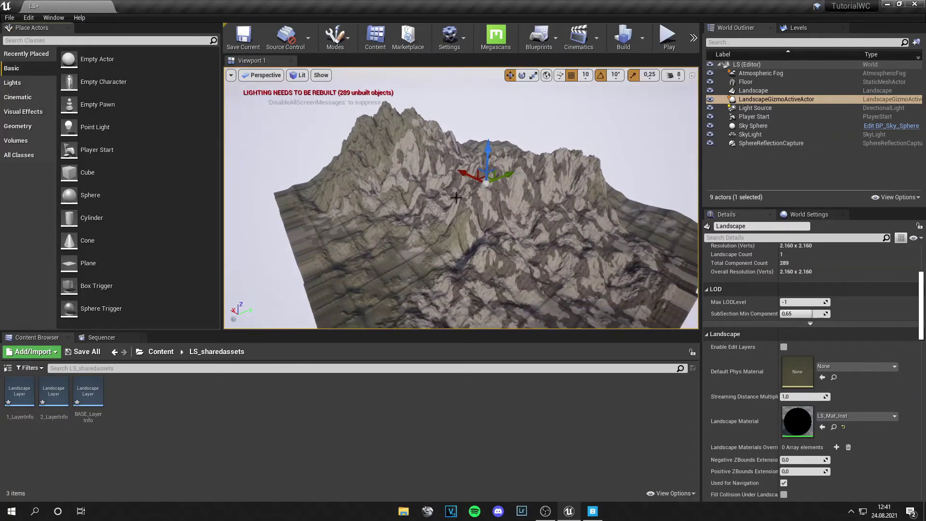
right_click_drag(492, 230, 676, 249)
left_click(675, 248)
key("w")
right_click_drag(582, 228, 574, 207)
key("s")
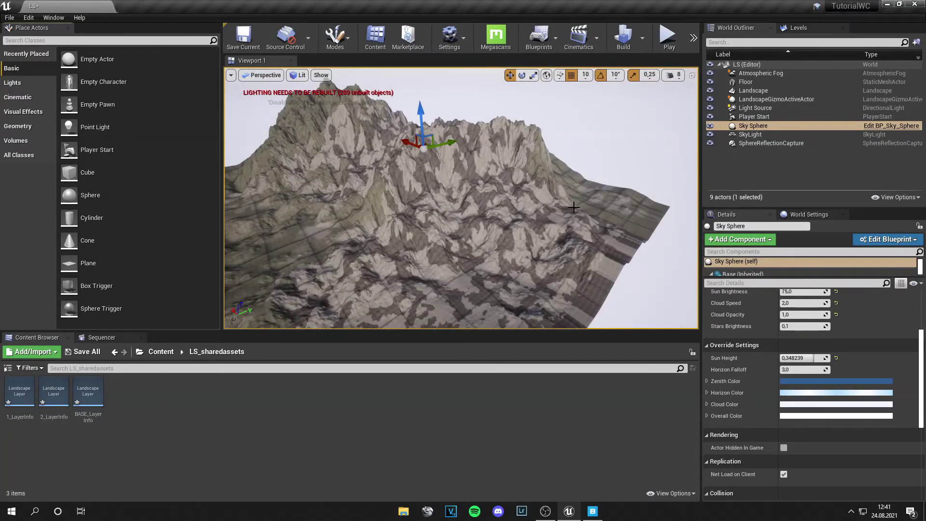
right_click_drag(573, 207, 542, 190)
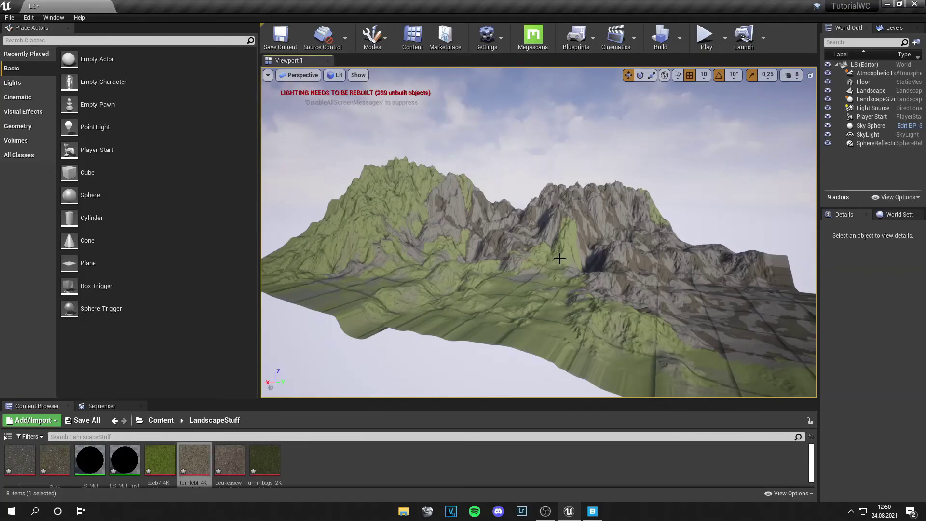
mouse_move(572, 257)
right_mouse_down()
mouse_move(622, 270)
mouse_move(572, 257)
right_mouse_up()
key("w")
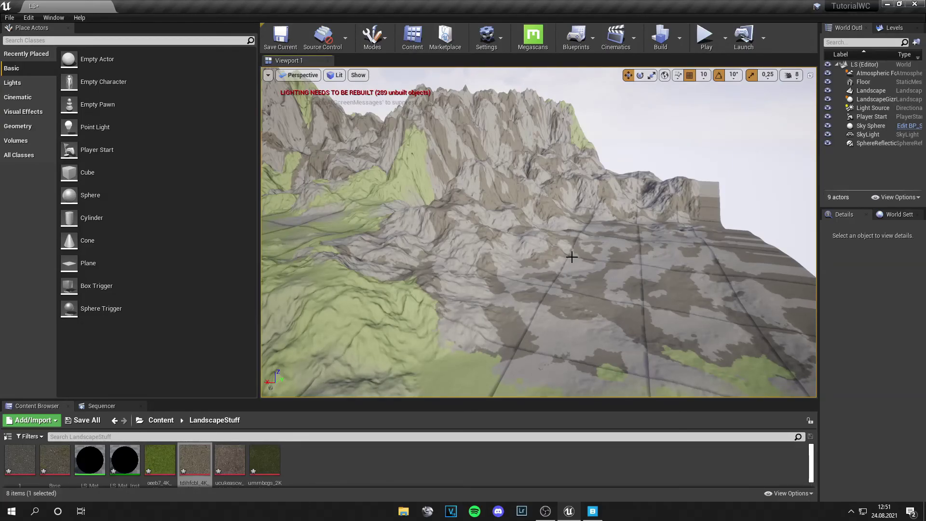
mouse_move(571, 257)
right_mouse_down()
mouse_move(538, 310)
mouse_move(530, 275)
mouse_move(560, 260)
right_mouse_up()
key("w")
key("s")
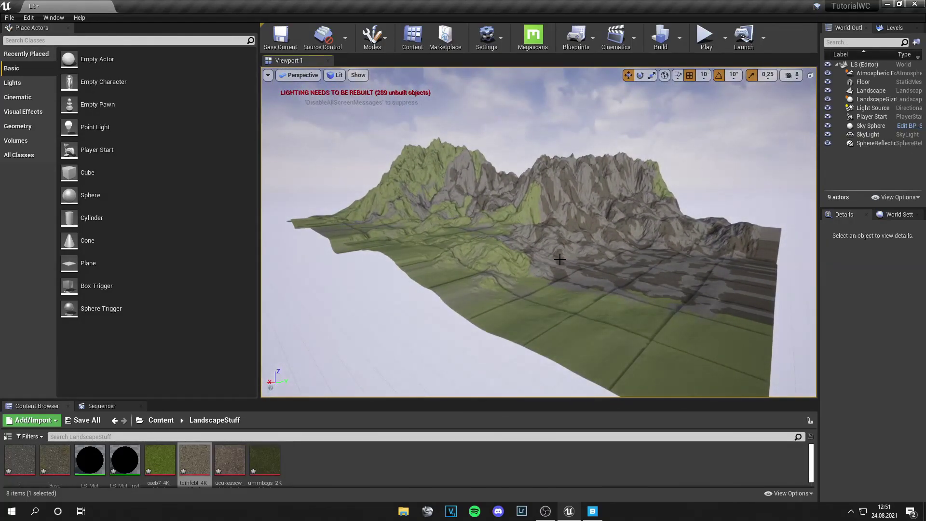